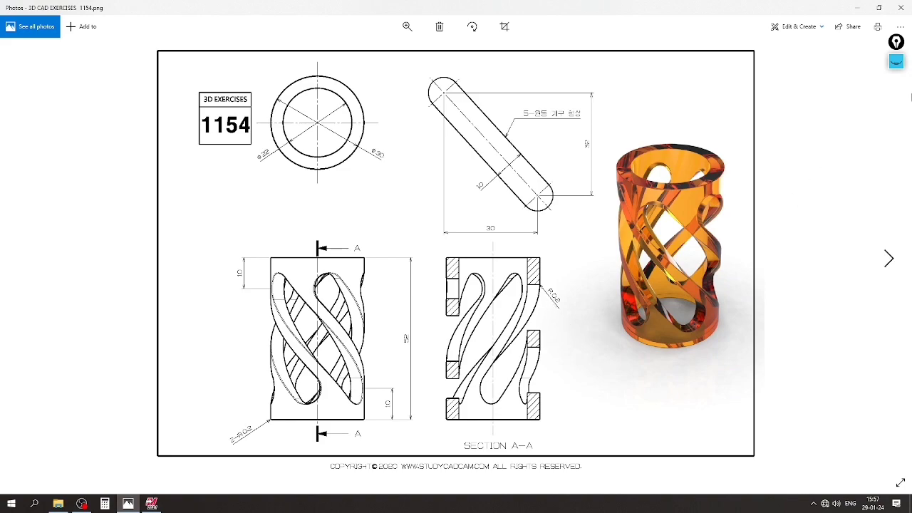
right_click(645, 142)
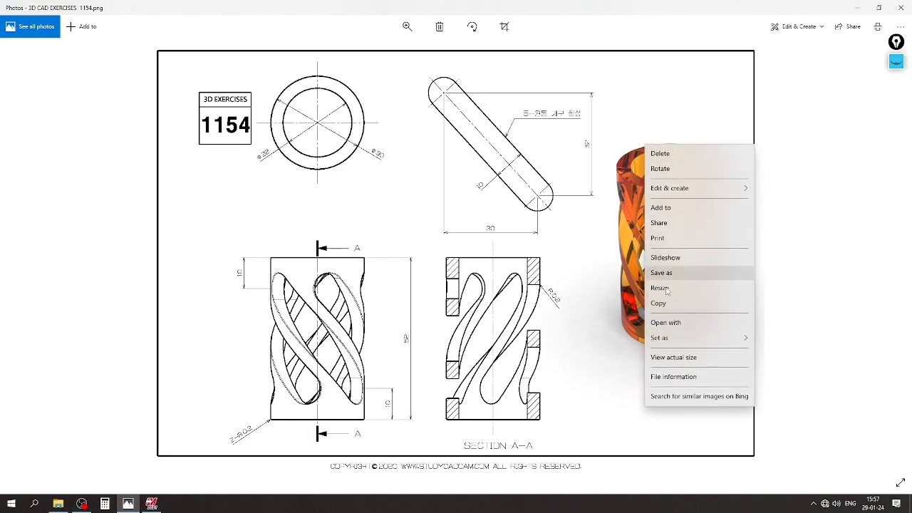
click(588, 277)
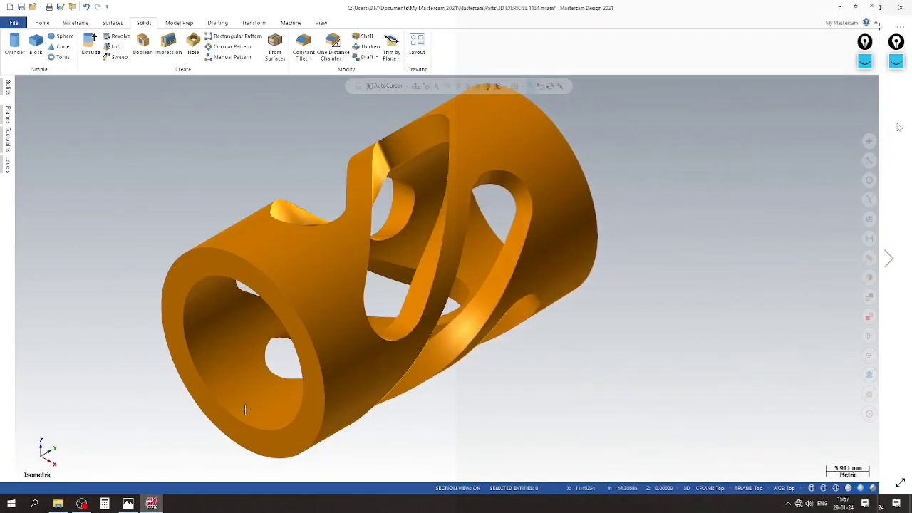
Ink marks around the exercise number, the plan-view diameters, the rendered part and the slot dimensions on the drawing, clearing them between rounds
click(895, 64)
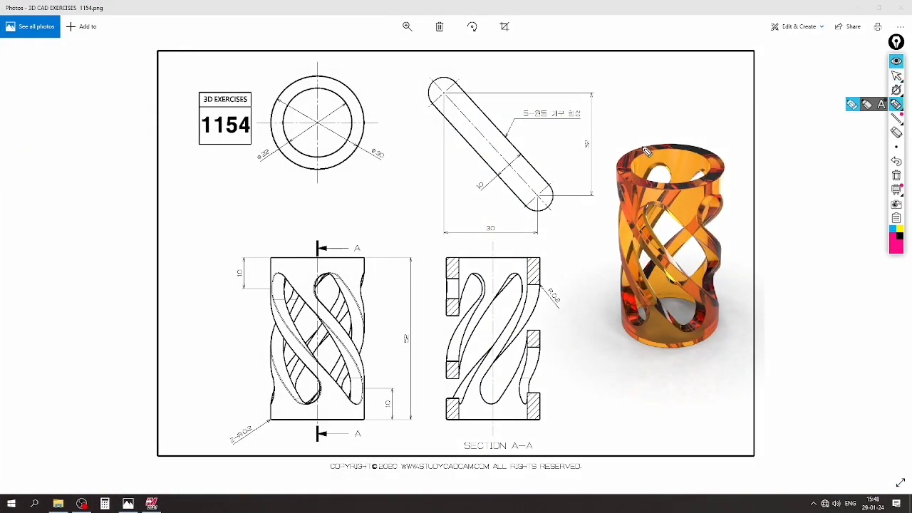
mouse_move(674, 123)
mouse_down()
mouse_move(621, 265)
mouse_move(684, 102)
mouse_up()
mouse_move(183, 72)
mouse_down()
mouse_move(177, 163)
mouse_move(218, 65)
mouse_move(273, 174)
mouse_up()
drag(369, 181, 416, 164)
drag(577, 151, 613, 142)
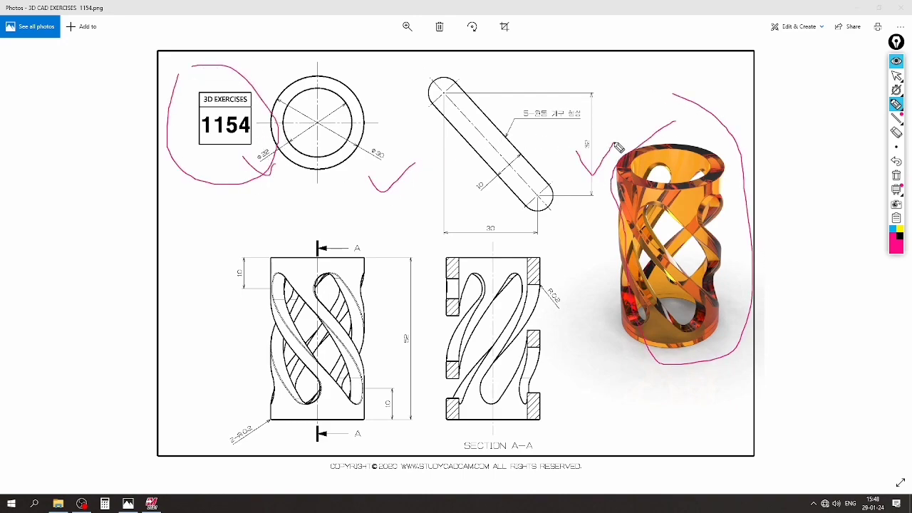
mouse_move(522, 114)
mouse_down()
mouse_move(730, 171)
mouse_move(662, 174)
mouse_move(623, 196)
mouse_up()
click(899, 176)
mouse_move(544, 145)
mouse_down()
mouse_move(614, 137)
mouse_move(597, 168)
mouse_move(609, 141)
mouse_up()
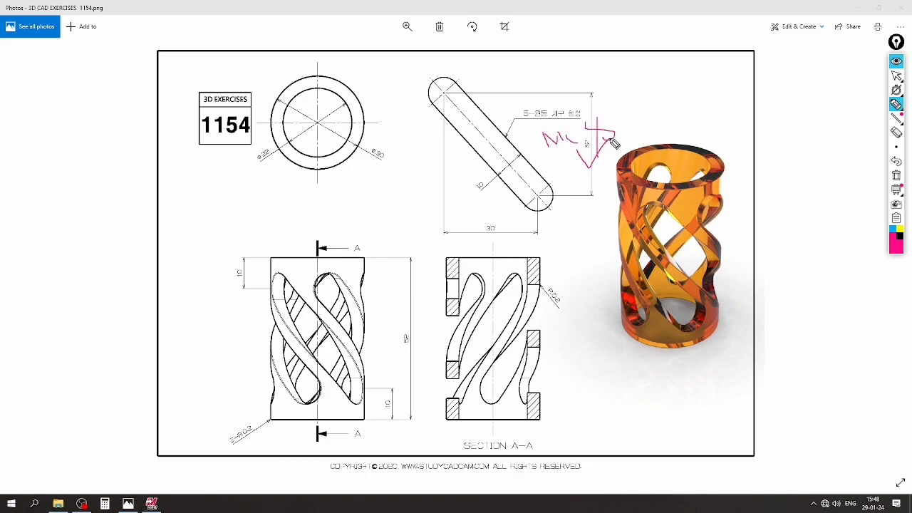
click(896, 175)
Mark the R0.2 fillets, 10 mm offsets, 52 mm height and outer diameter on the drawing, erase the marks and close the annotation tools
mouse_move(545, 308)
mouse_down()
mouse_move(551, 314)
mouse_move(580, 293)
mouse_up()
drag(398, 346, 428, 335)
drag(391, 396, 424, 386)
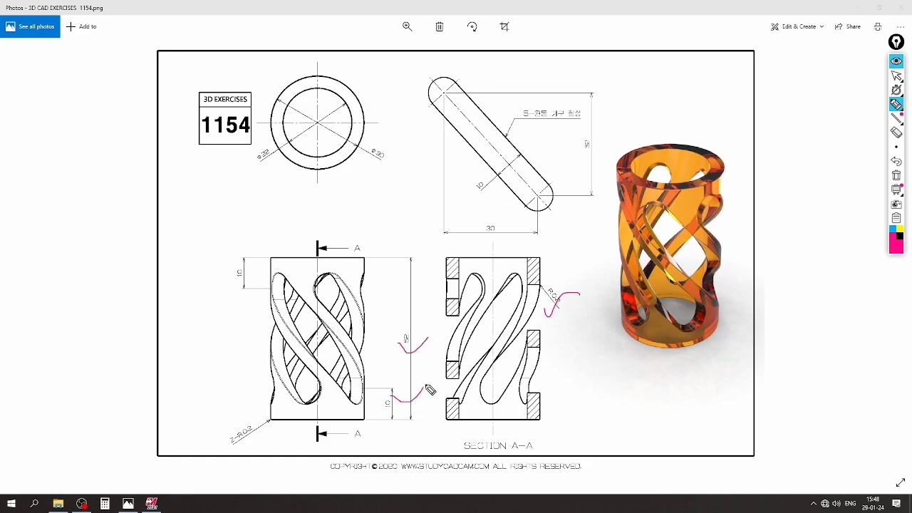
drag(203, 432, 241, 426)
drag(226, 282, 256, 273)
click(896, 176)
drag(412, 323, 419, 341)
mouse_move(397, 153)
mouse_down()
mouse_move(369, 148)
mouse_move(396, 162)
mouse_up()
click(897, 175)
click(896, 76)
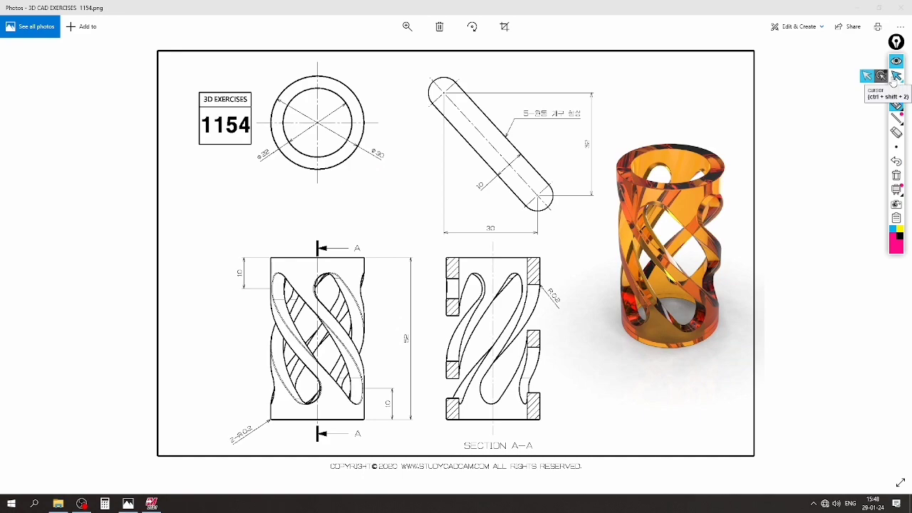
click(896, 61)
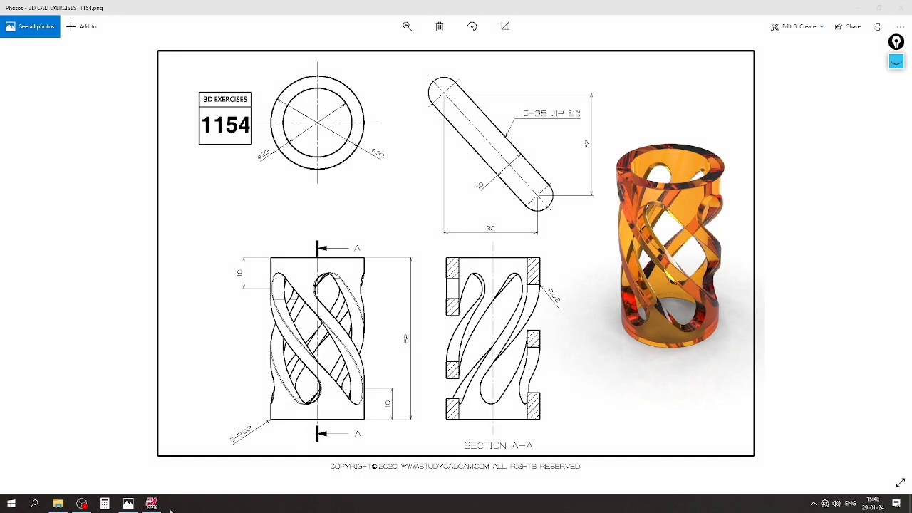
Switch to Mastercam and set the graphics view to Top
click(151, 503)
right_click(210, 174)
click(226, 205)
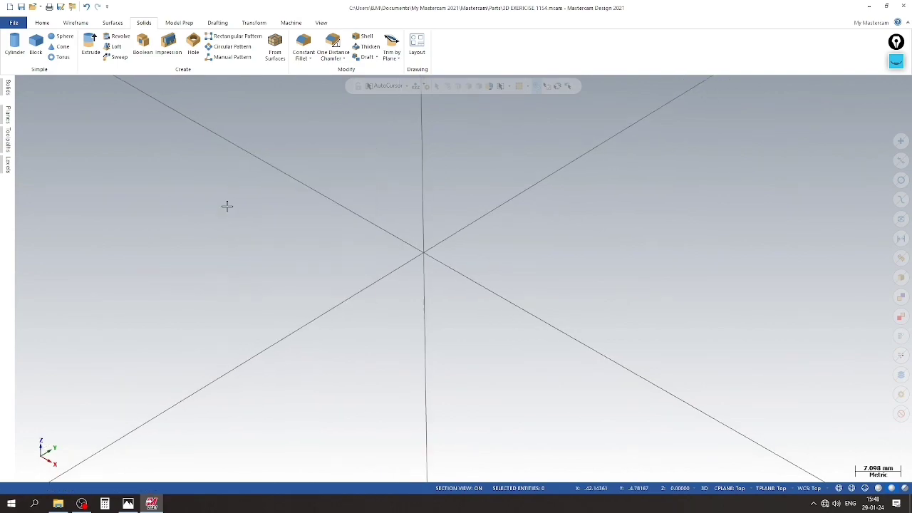
right_click(454, 176)
click(476, 229)
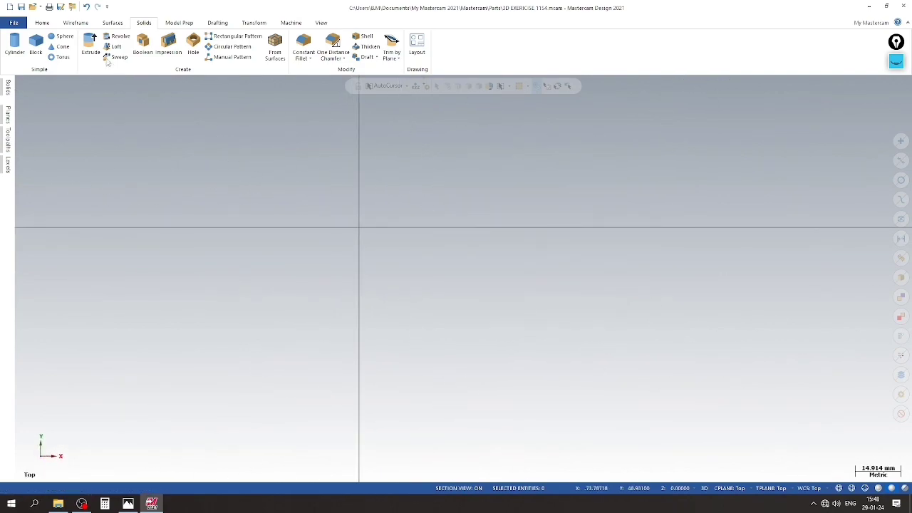
Draw a rectangle about 61 x 56 mm centred on the origin with the Rectangular Shapes command, using a rotation angle of 0
click(75, 23)
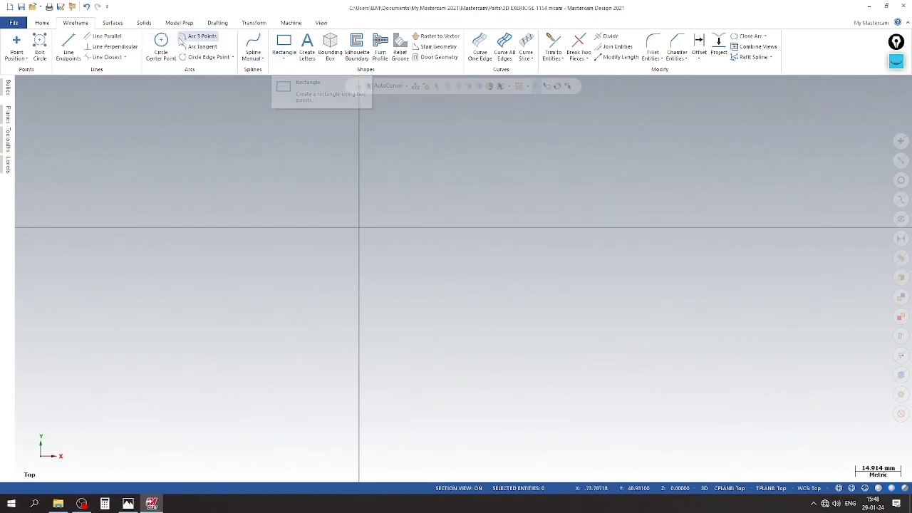
click(289, 57)
click(298, 78)
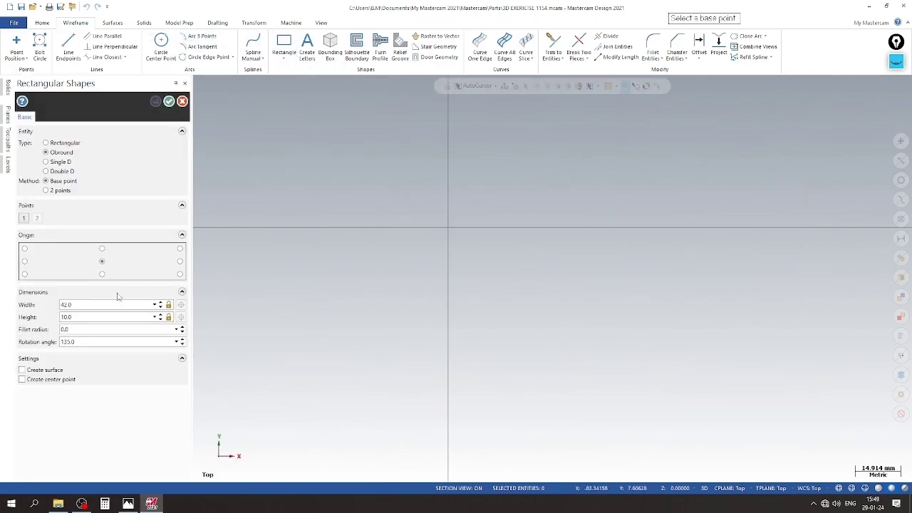
click(454, 233)
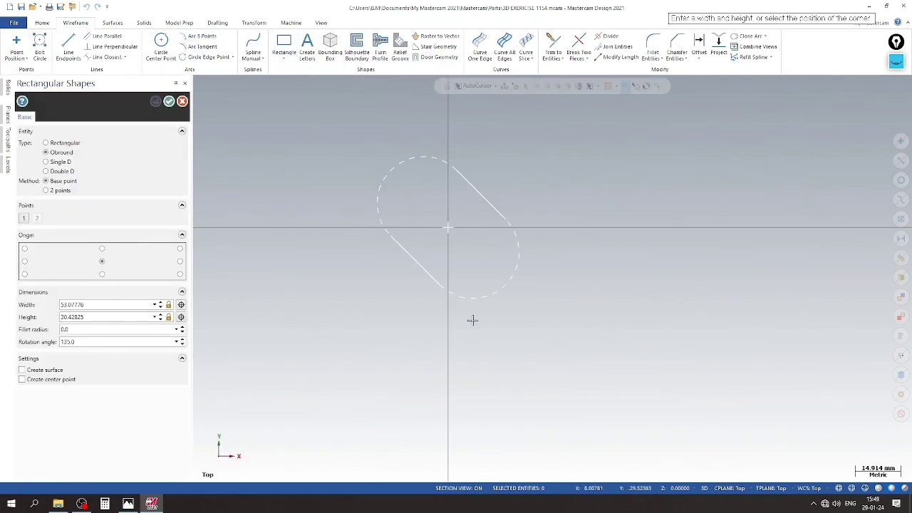
click(446, 356)
click(60, 144)
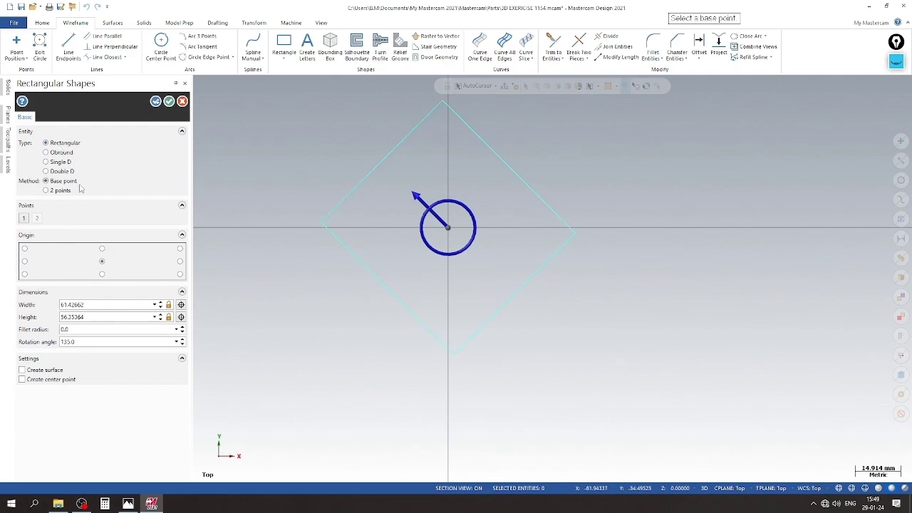
click(107, 342)
text(0)
key(Return)
Try a width of 52 mm and a height of 30 mm for the rectangle
click(100, 305)
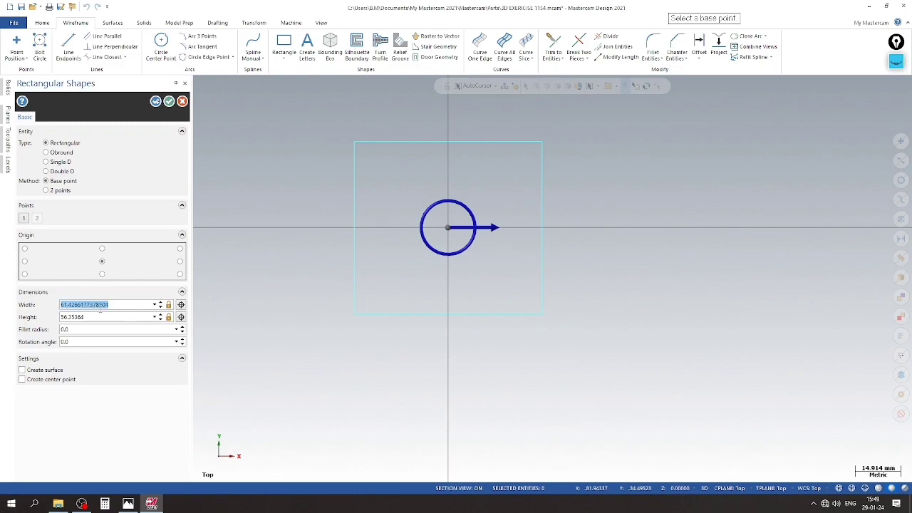
text(52)
click(111, 318)
text(30)
key(Return)
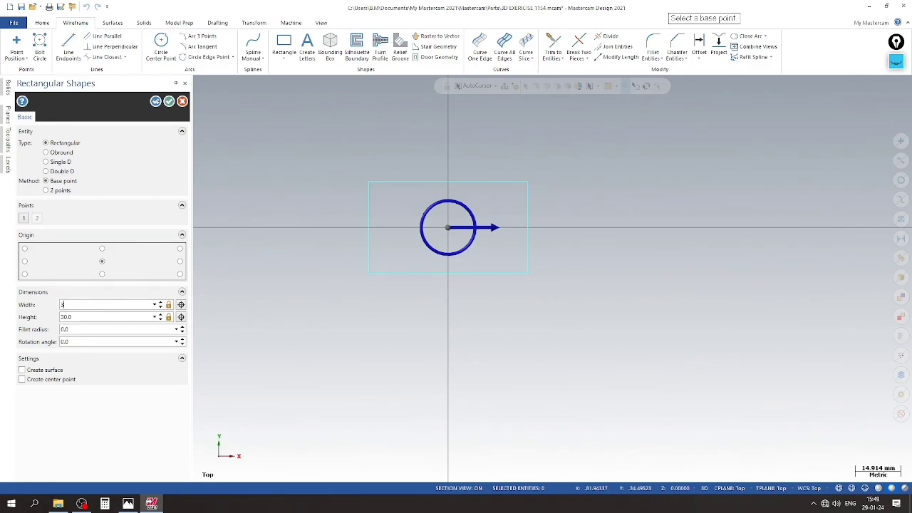
Set the rectangle's width to 30 mm and height to 52 mm, check the reference drawing and accept the shape
text(30)
key(Return)
key(Return)
scroll(447, 328, up, 1)
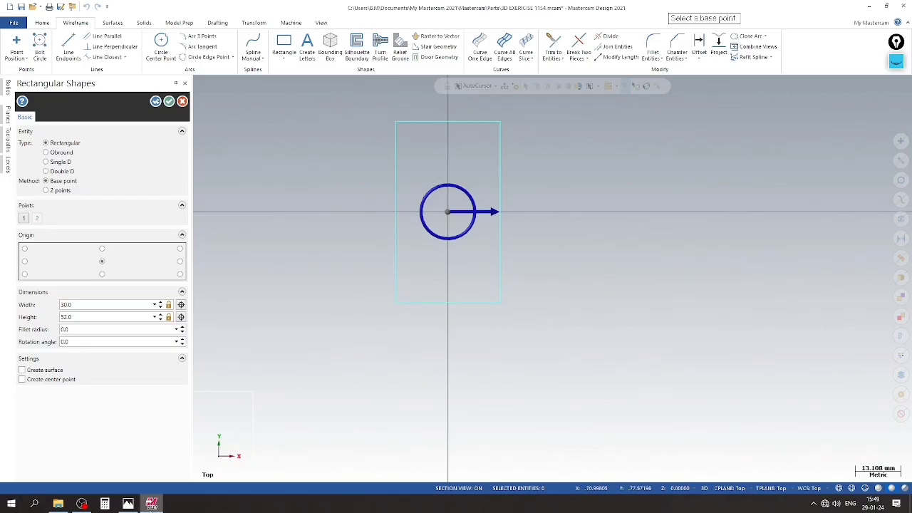
click(150, 504)
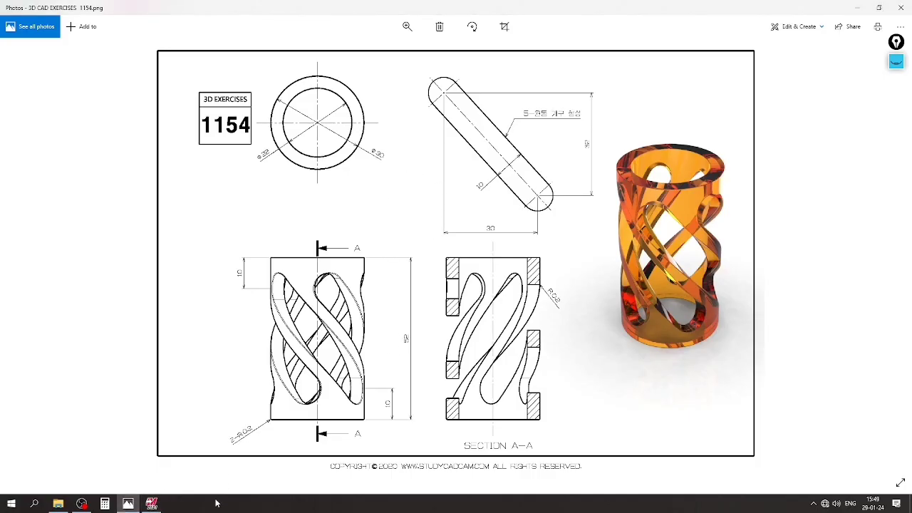
click(151, 504)
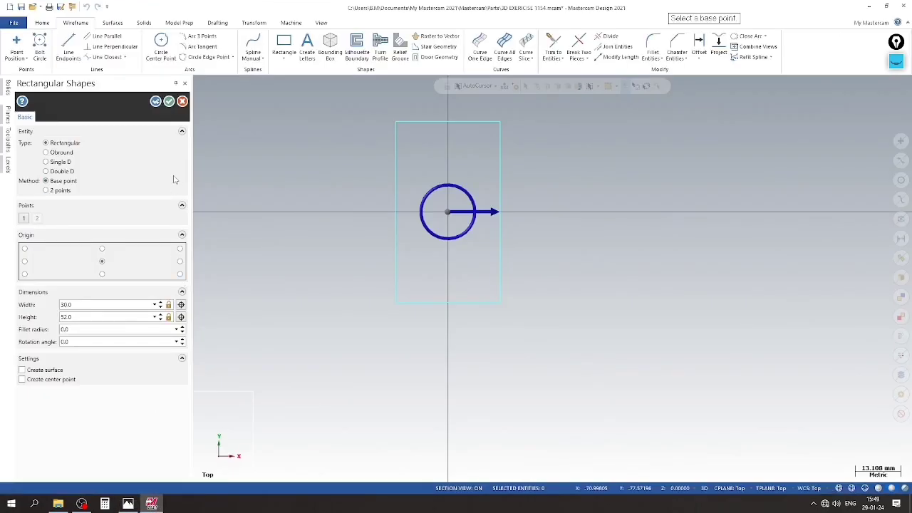
click(169, 101)
Consult the slot detail in the reference drawing and draw an obround about 11 x 38 mm centred on the origin
scroll(359, 233, down, 3)
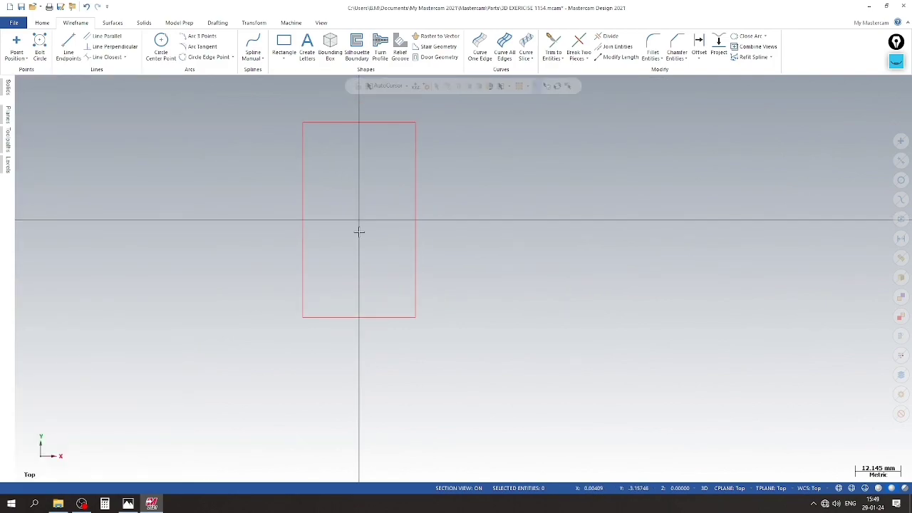
scroll(349, 220, up, 2)
scroll(348, 222, down, 1)
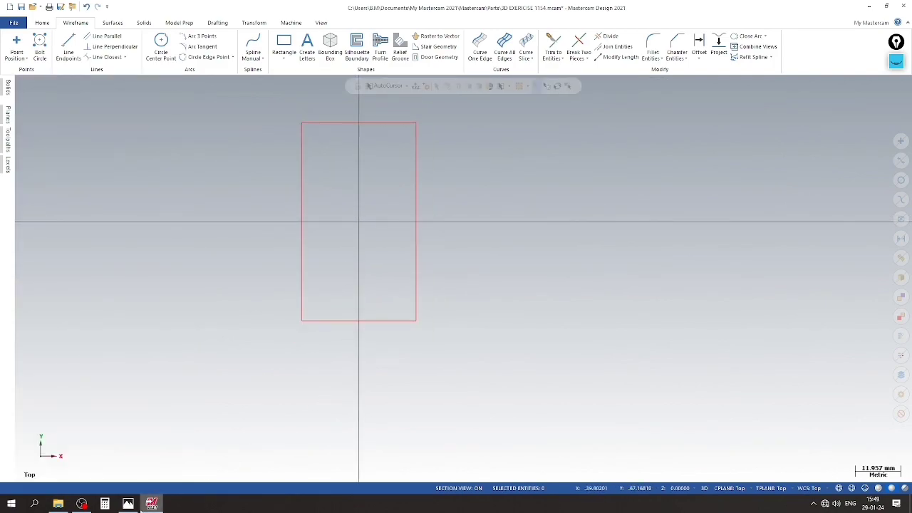
click(128, 504)
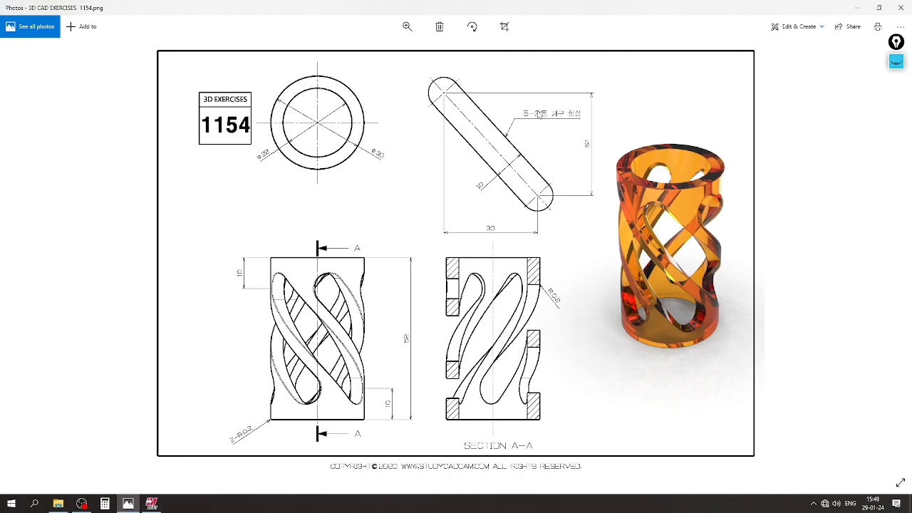
click(151, 504)
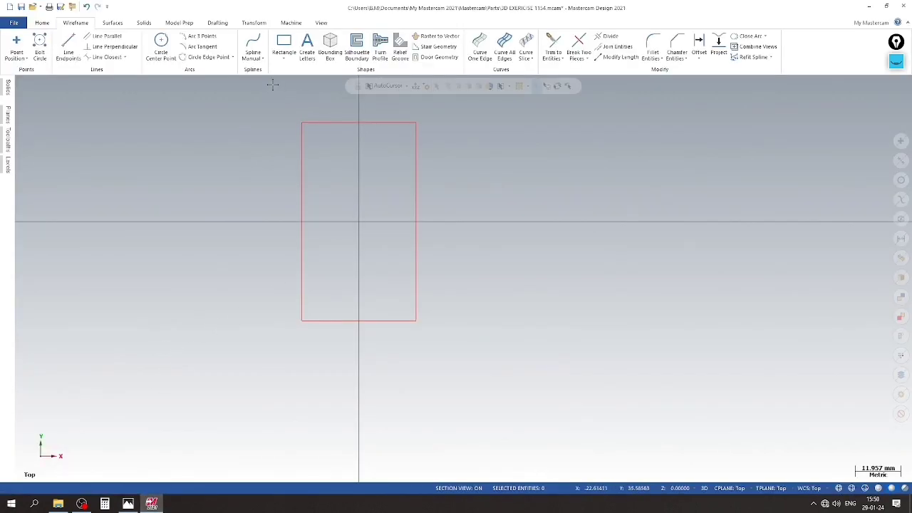
click(284, 59)
click(291, 78)
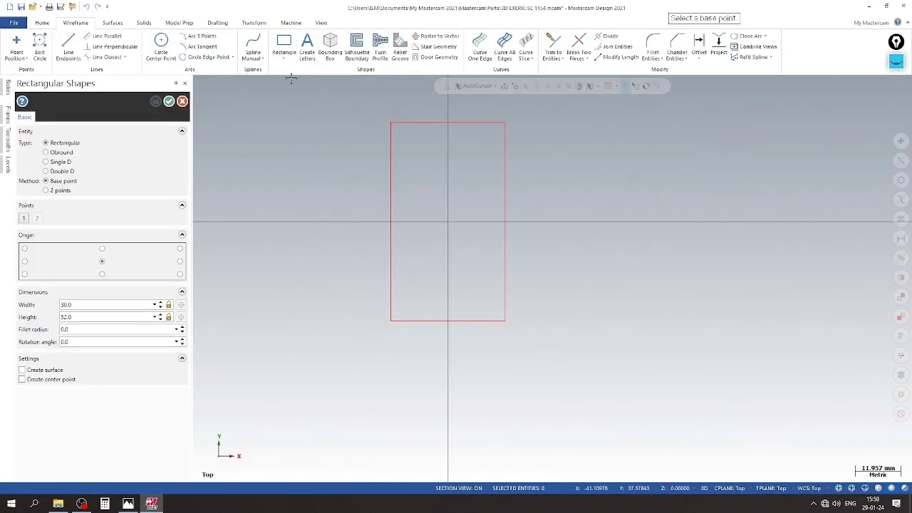
click(56, 153)
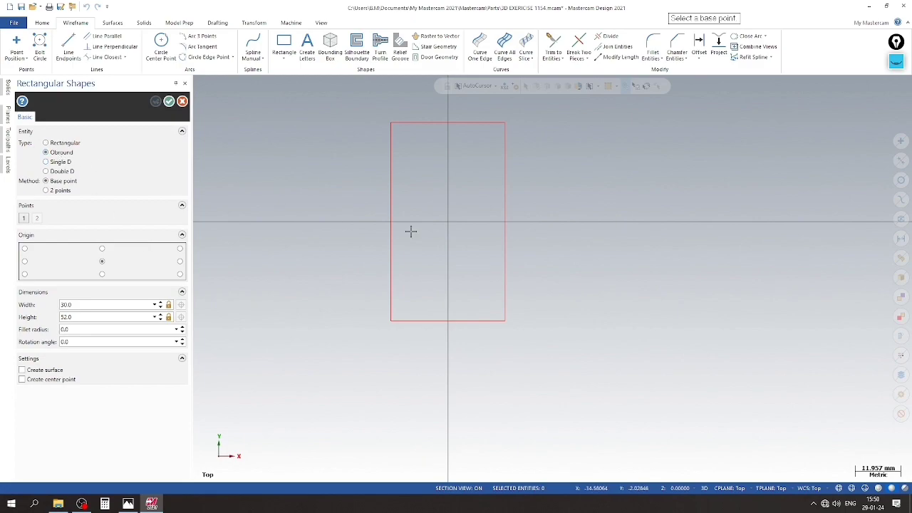
click(448, 222)
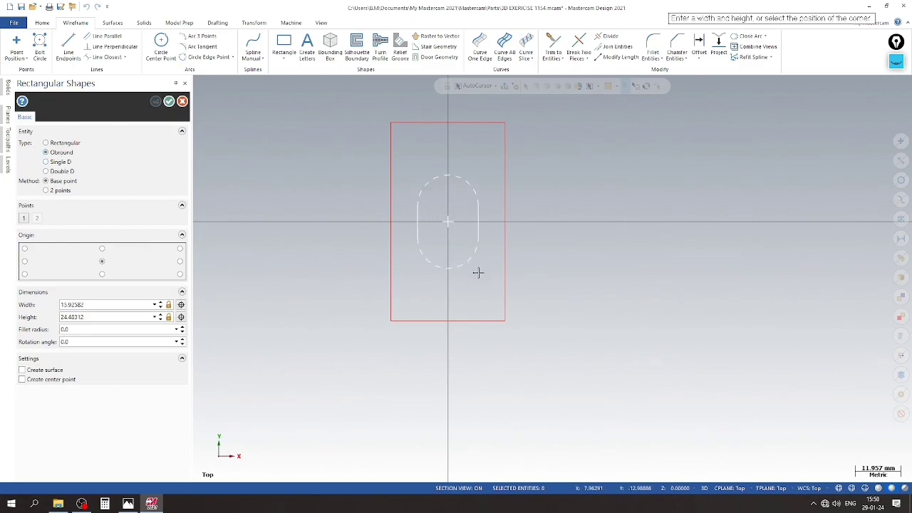
click(469, 294)
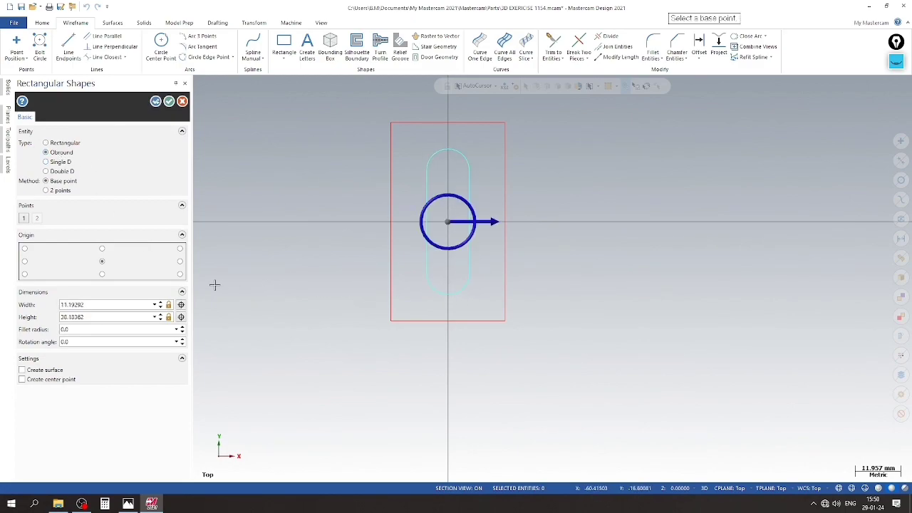
Set the obround's height to 42 mm, width to 10 mm and rotation angle to 45 degrees, and accept it
click(114, 317)
text(5)
click(108, 304)
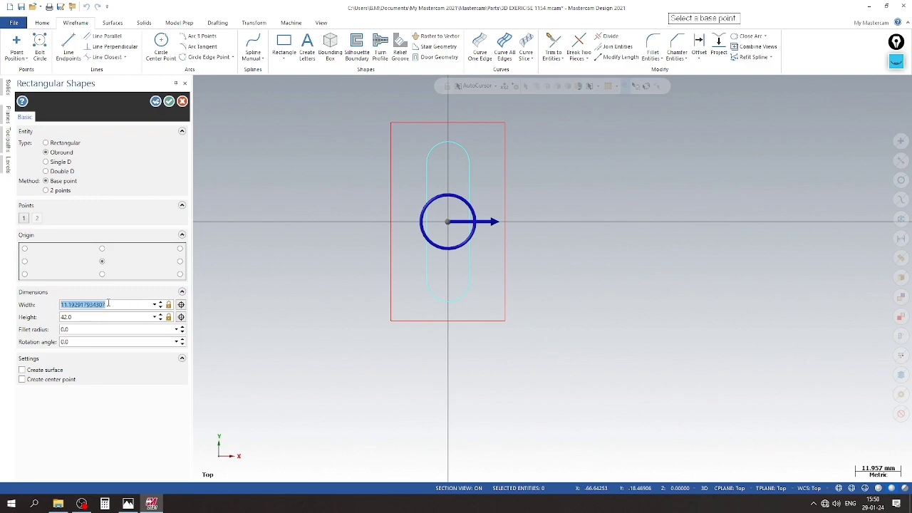
text(10)
key(Return)
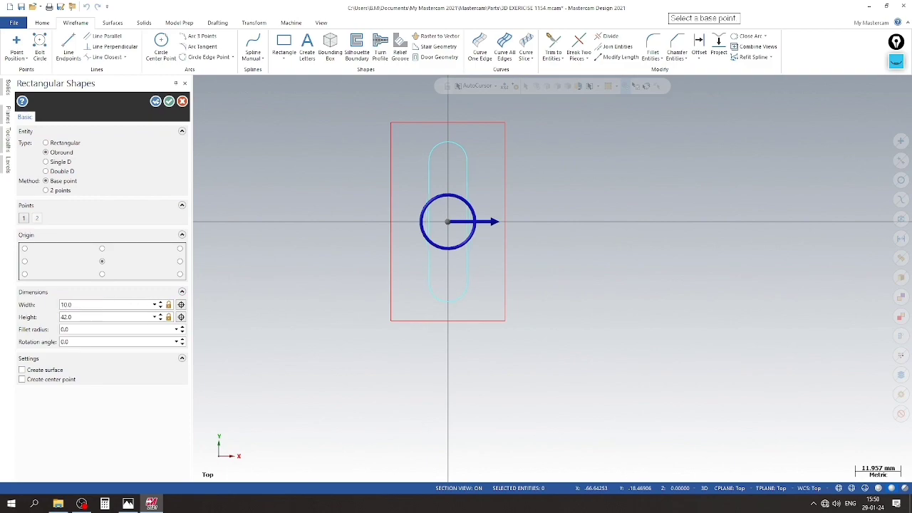
click(102, 340)
key(Return)
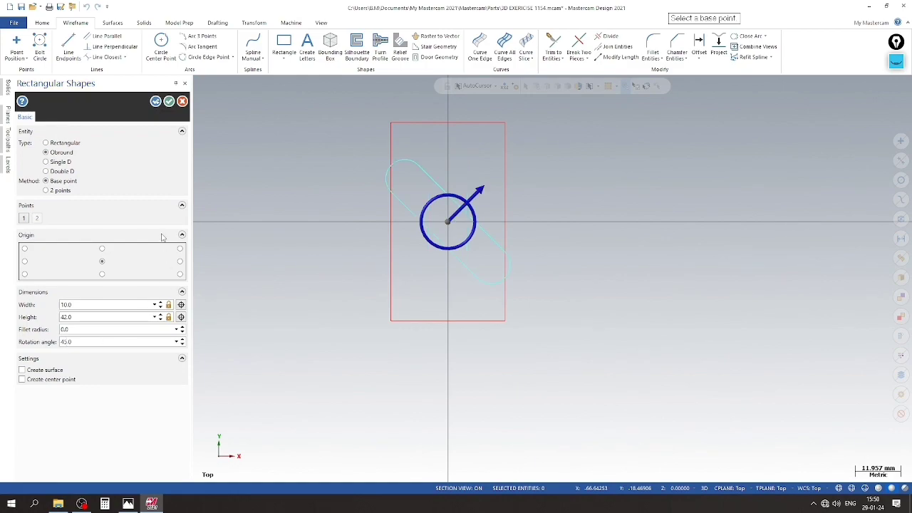
click(169, 103)
Delete the four lines of the rectangular outline around the angled slot, keeping the obround
scroll(402, 232, up, 1)
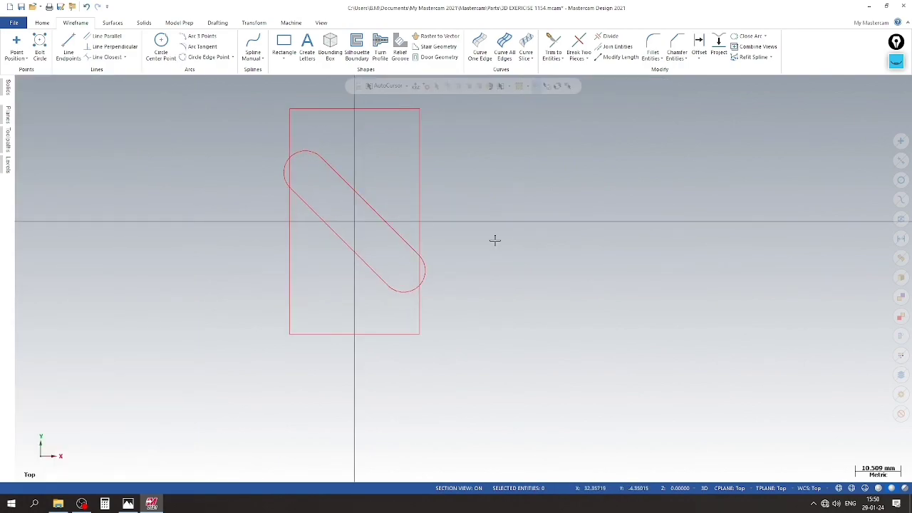
scroll(366, 224, up, 1)
scroll(366, 224, down, 1)
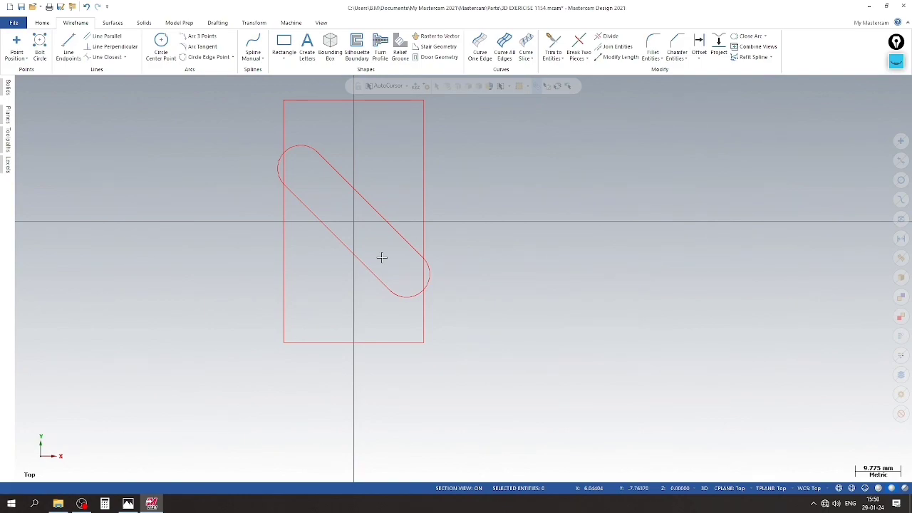
scroll(382, 257, down, 1)
scroll(379, 262, up, 1)
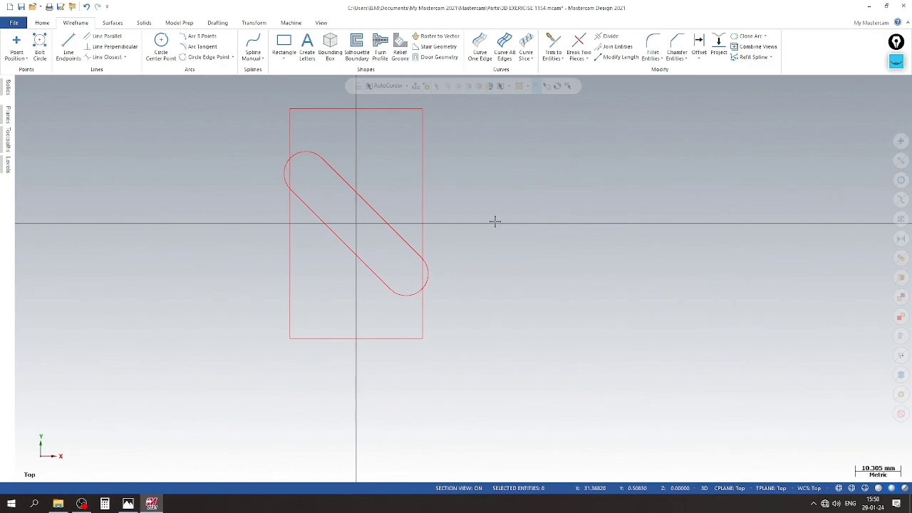
scroll(399, 213, down, 1)
click(310, 150)
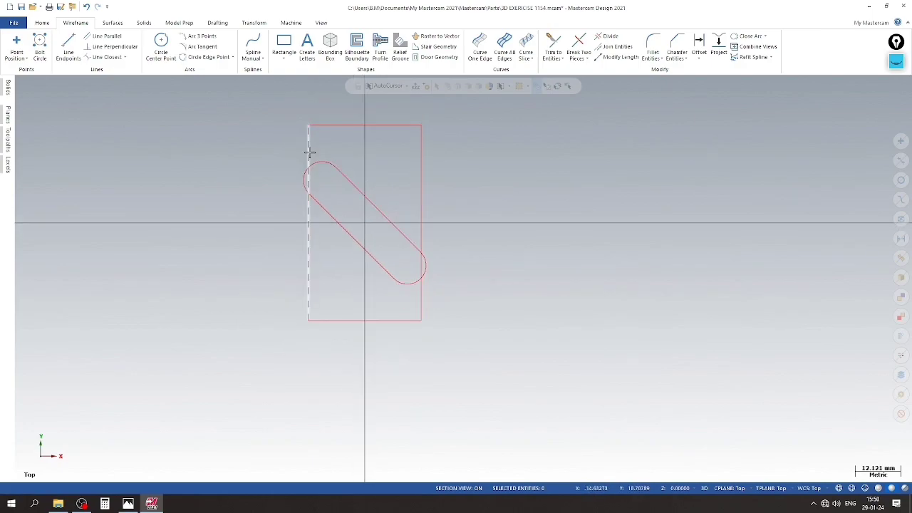
click(327, 129)
click(419, 142)
click(378, 321)
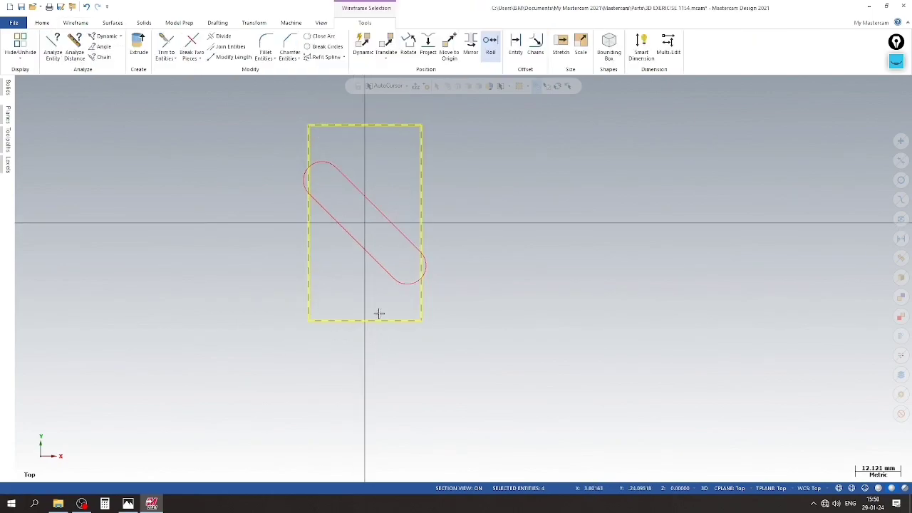
right_click(377, 311)
click(437, 432)
Start the Roll command on the obround and chain its closed outline as the geometry to wrap
scroll(411, 230, up, 1)
scroll(412, 229, down, 2)
drag(273, 157, 511, 315)
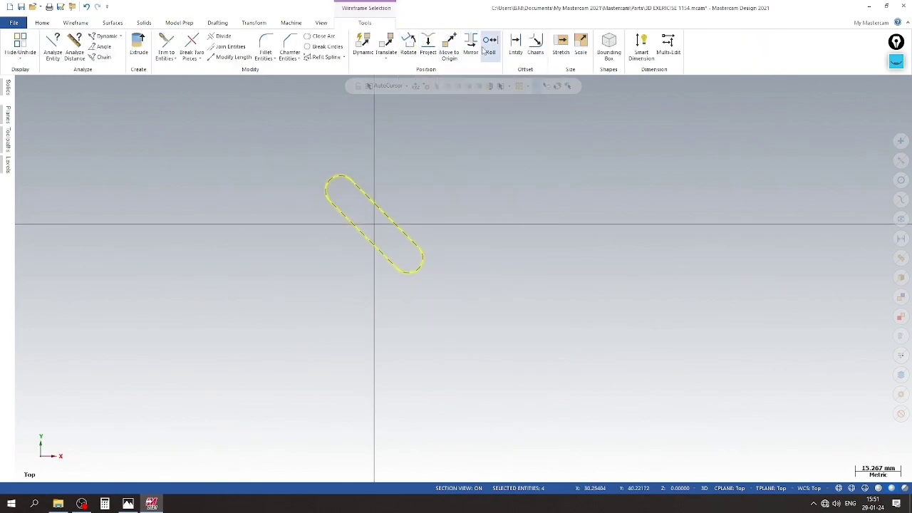
click(490, 50)
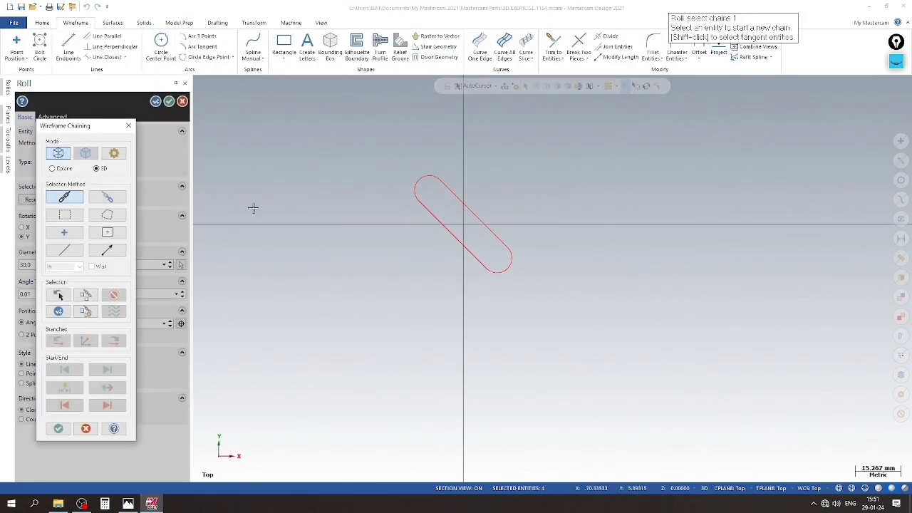
click(429, 179)
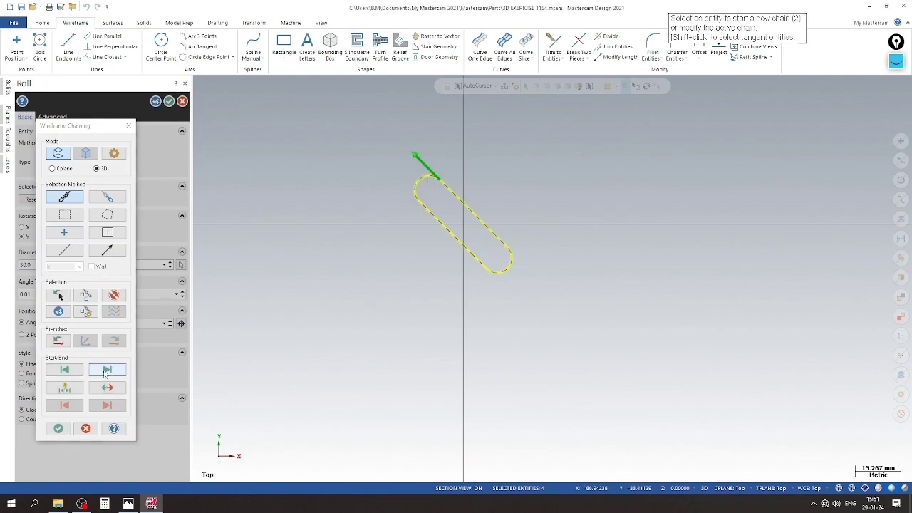
click(58, 428)
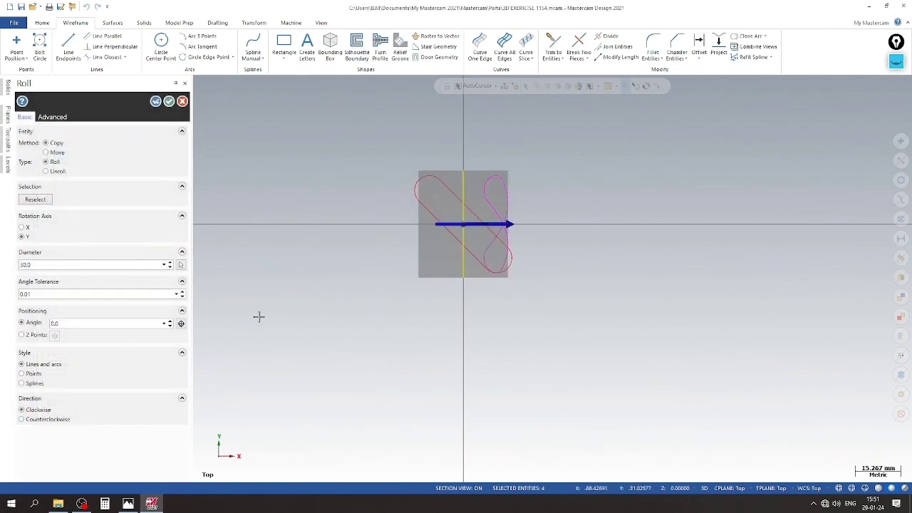
Roll a copy of the slot outline clockwise around the Y axis at a 30 mm diameter, as lines and arcs
click(23, 227)
click(22, 236)
scroll(564, 203, up, 4)
right_click(575, 190)
click(602, 272)
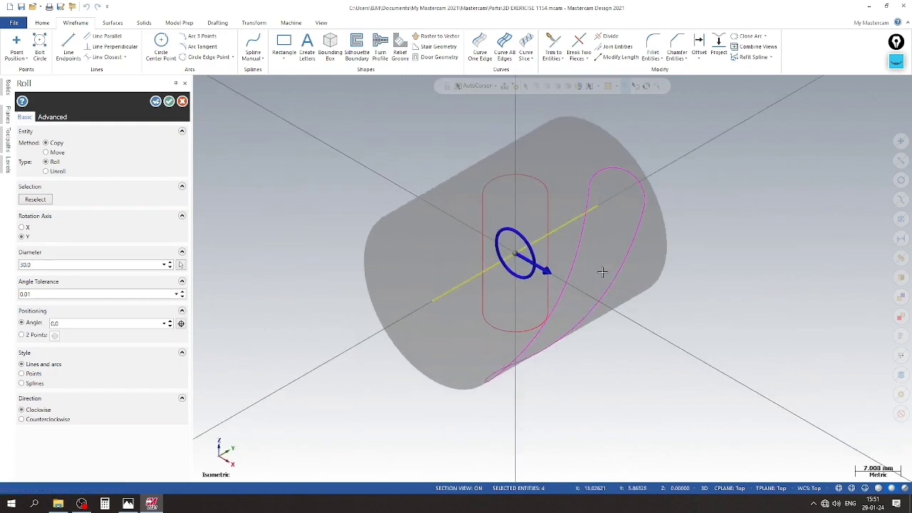
scroll(551, 250, up, 2)
scroll(509, 187, down, 3)
middle_drag(509, 188, 682, 311)
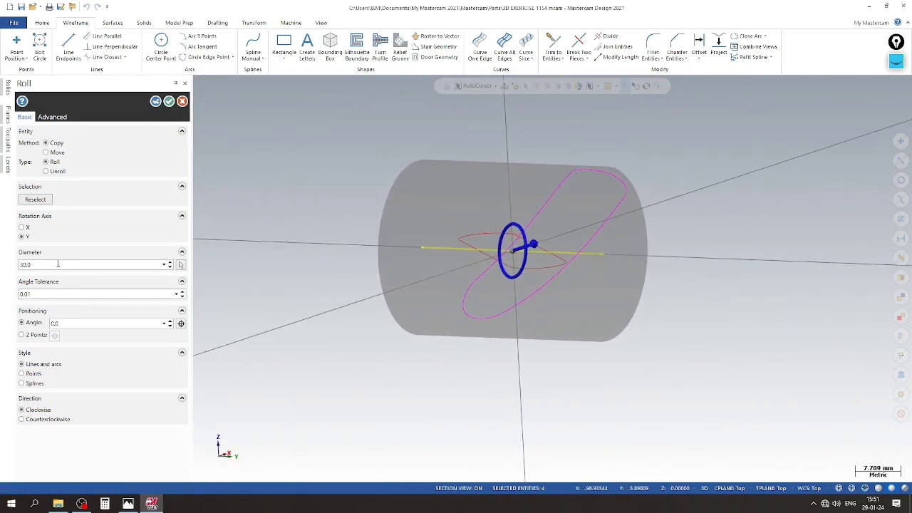
click(170, 101)
middle_drag(246, 171, 228, 150)
drag(227, 149, 518, 328)
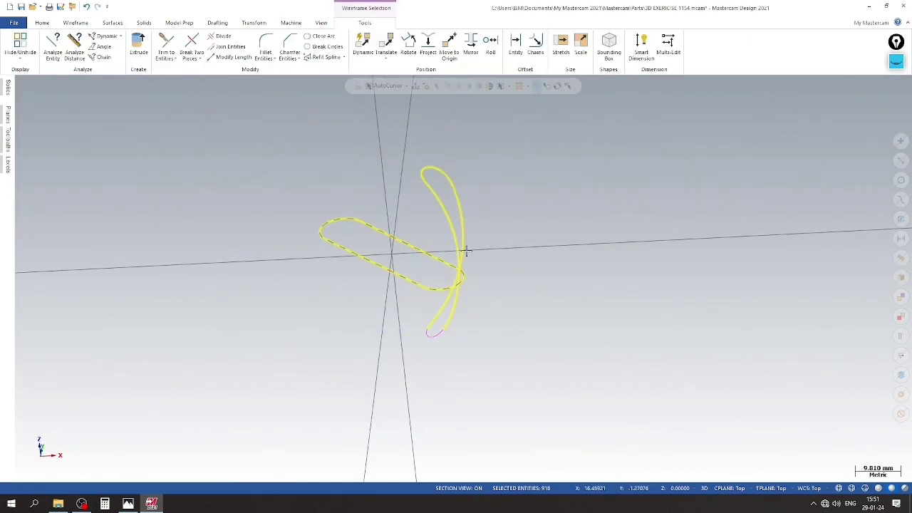
key(Escape)
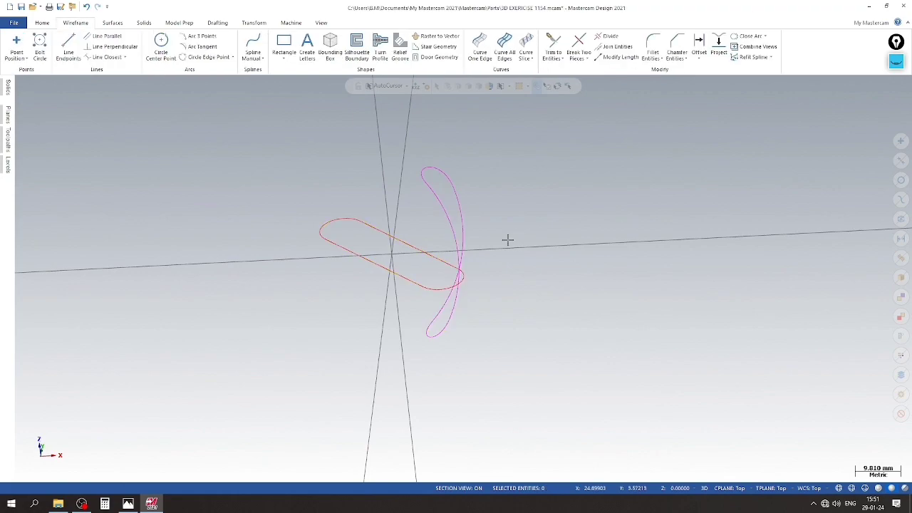
Select all entities of the original flat obround and move them to level 2
right_click(264, 188)
click(299, 224)
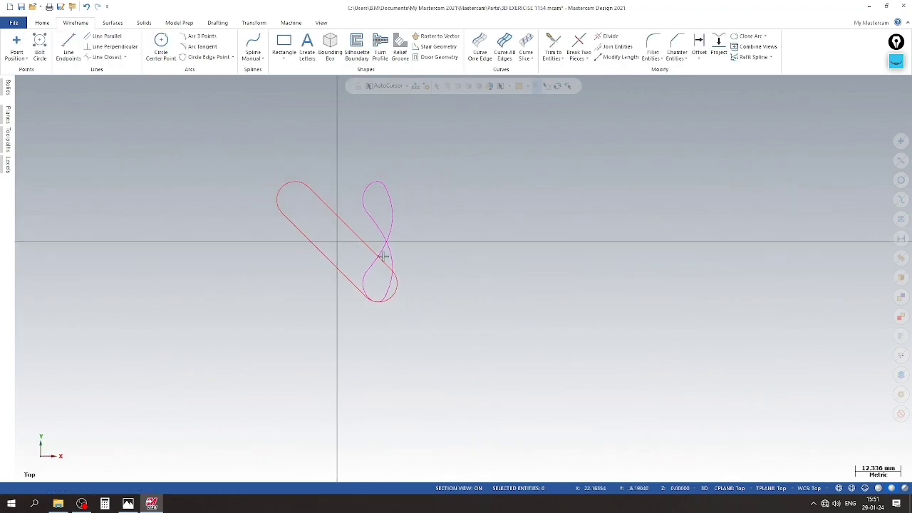
drag(223, 163, 392, 327)
click(317, 254)
middle_drag(316, 254, 449, 301)
right_click(393, 288)
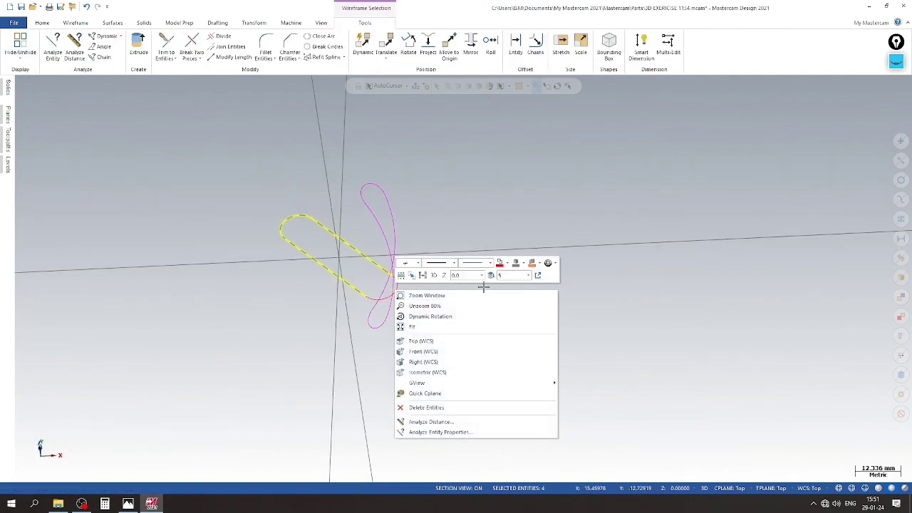
click(377, 301)
right_click(377, 301)
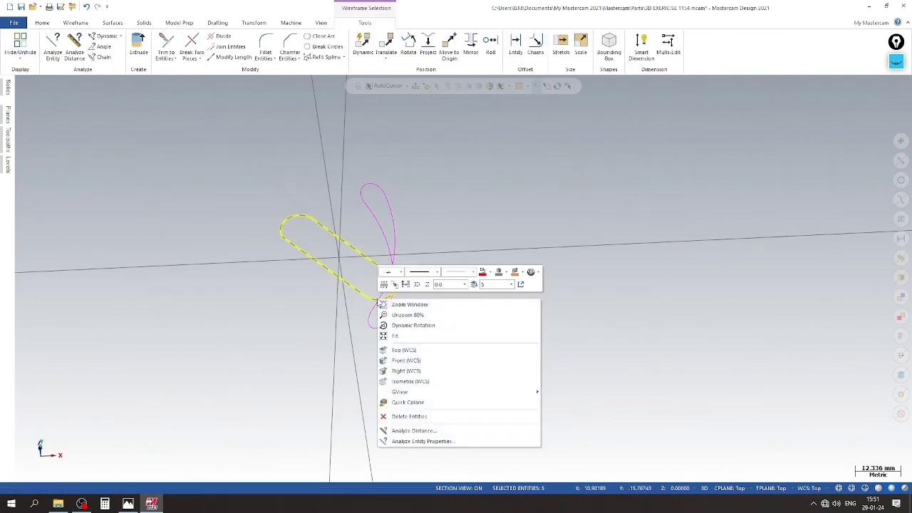
click(479, 285)
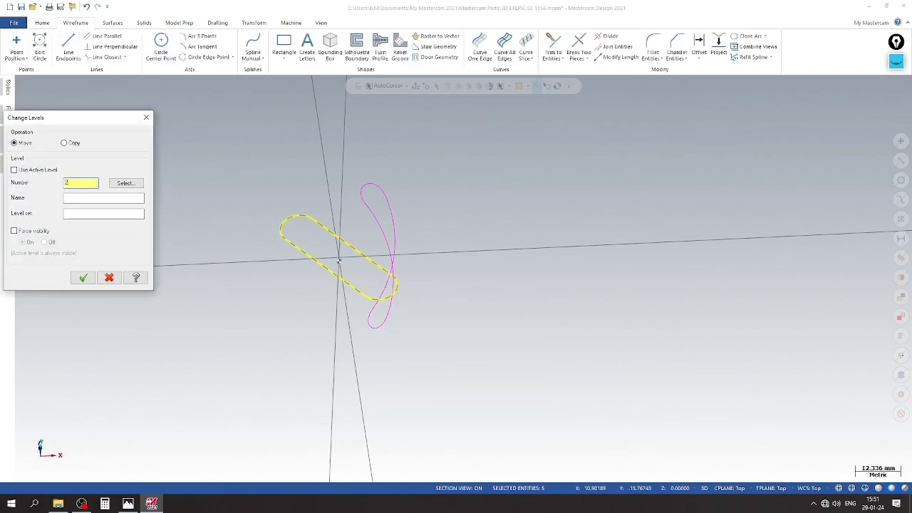
key(Return)
Hide level 2 and add level 1 as the active level
click(8, 165)
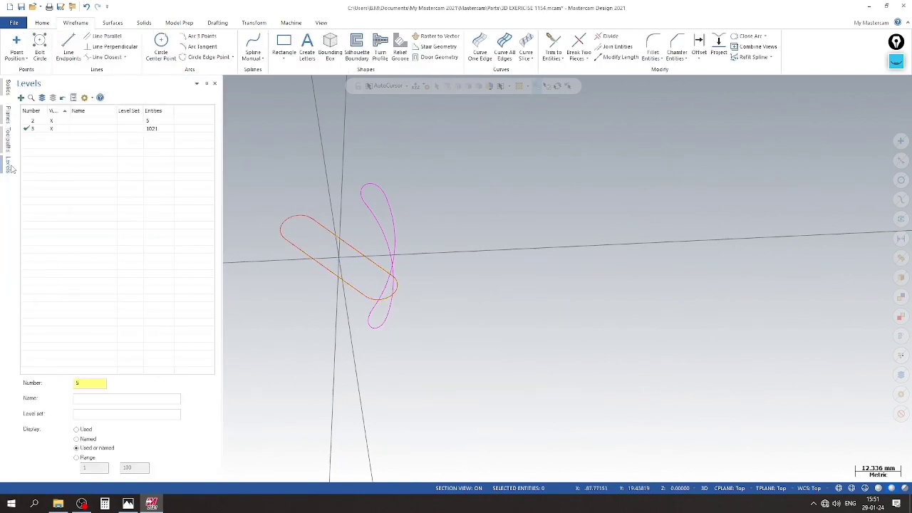
click(52, 121)
click(21, 97)
Clear the result colors so the rolled slot outline returns to its original wireframe color
scroll(454, 204, up, 1)
scroll(454, 205, down, 1)
right_click(498, 161)
click(522, 141)
scroll(432, 199, up, 2)
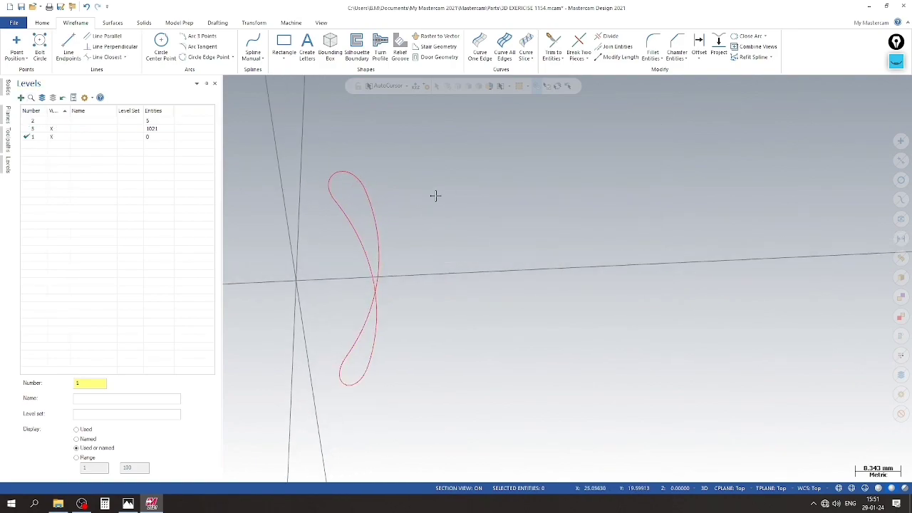
scroll(476, 179, down, 2)
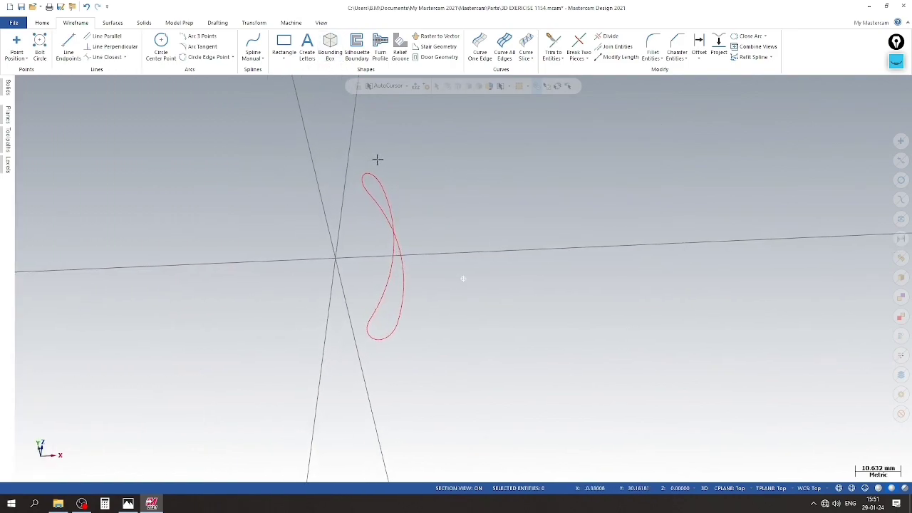
Create a Power Surface from the closed chain of the rolled slot outline, with the outer boundary trimmed
click(144, 23)
click(112, 23)
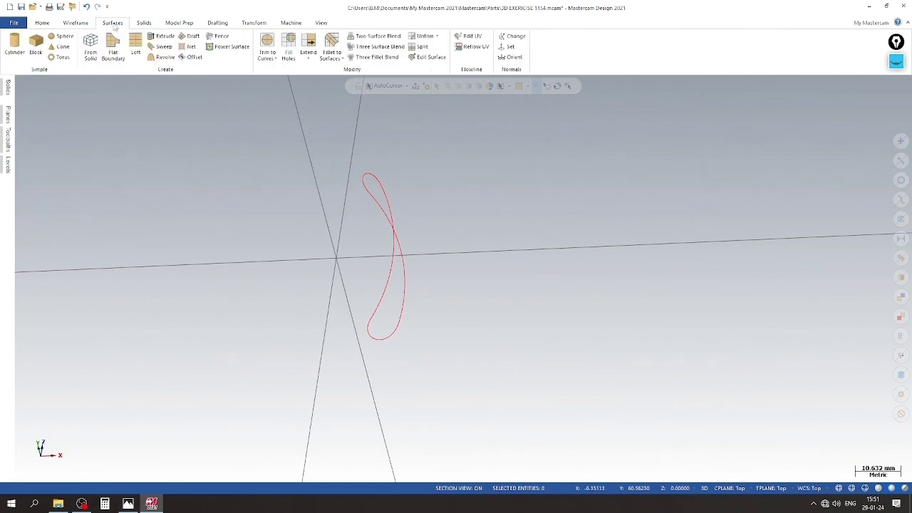
click(228, 46)
click(372, 177)
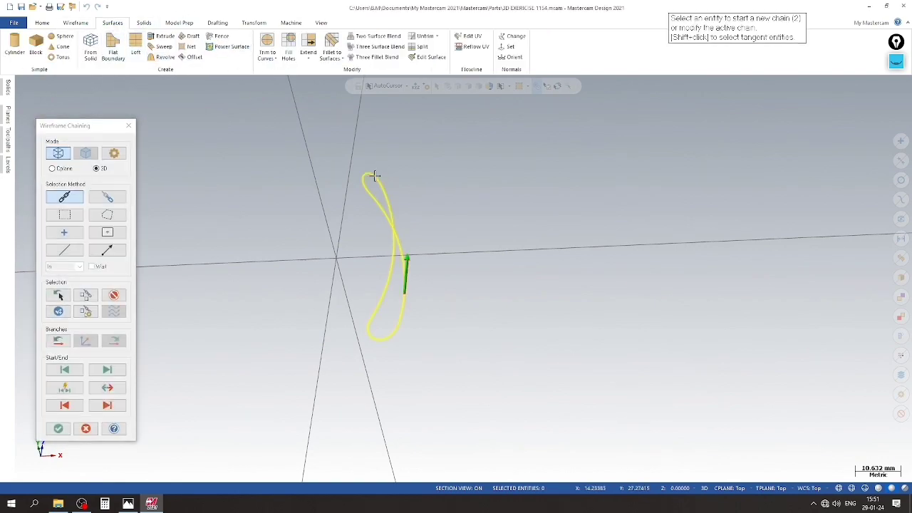
click(58, 429)
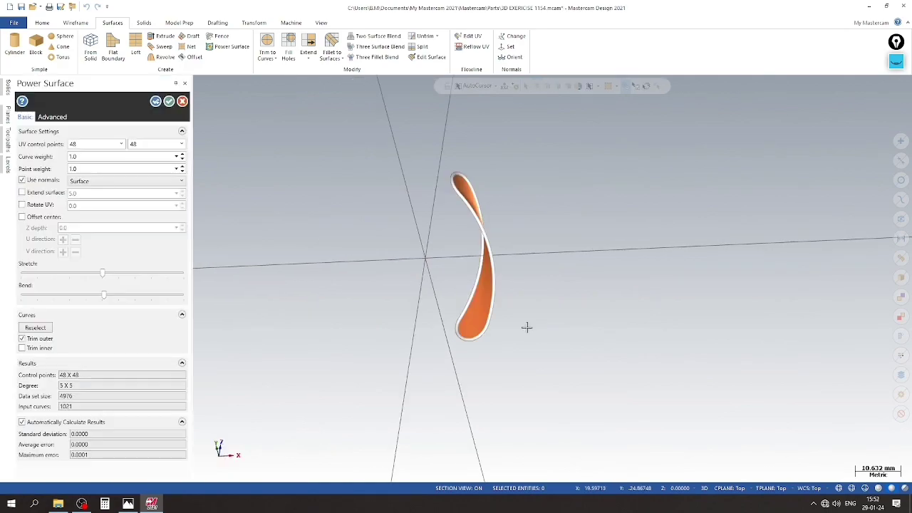
middle_drag(515, 326, 207, 280)
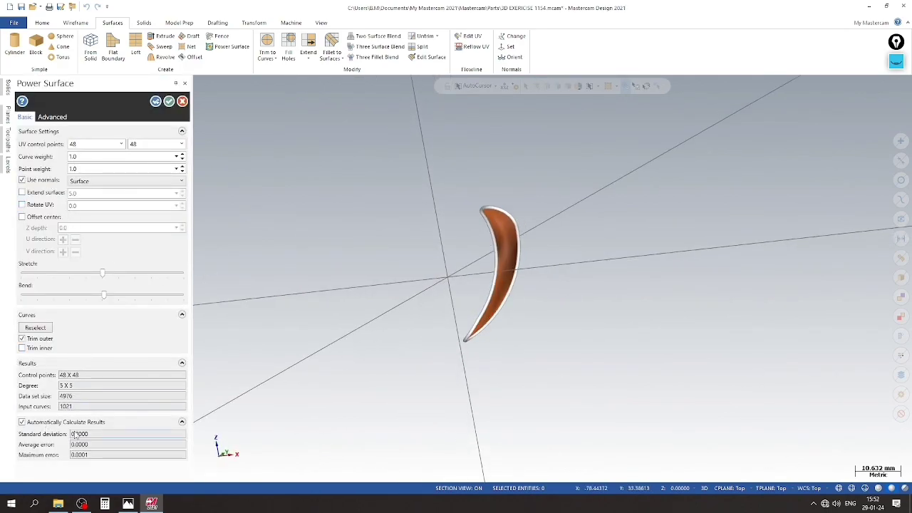
click(52, 117)
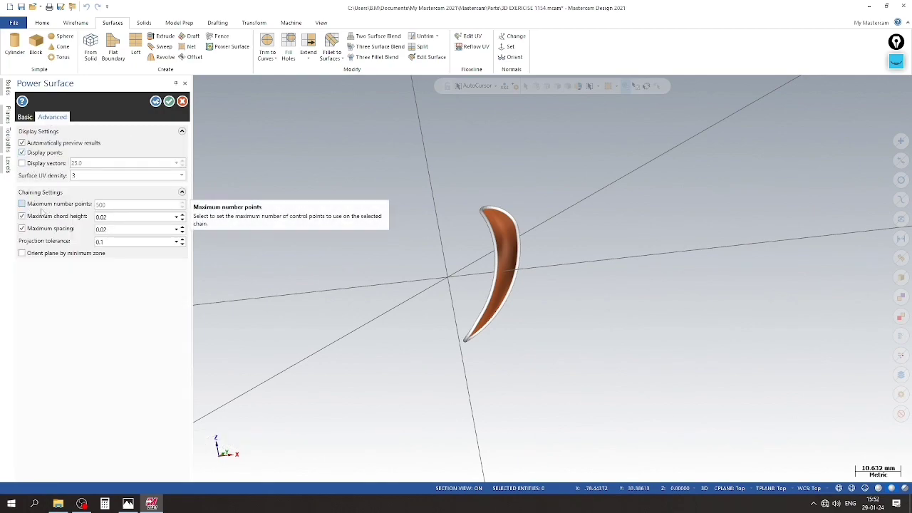
click(169, 102)
Convert the curved slot surface into a sheet solid with From Surfaces, deleting the original surface
middle_drag(167, 98, 364, 173)
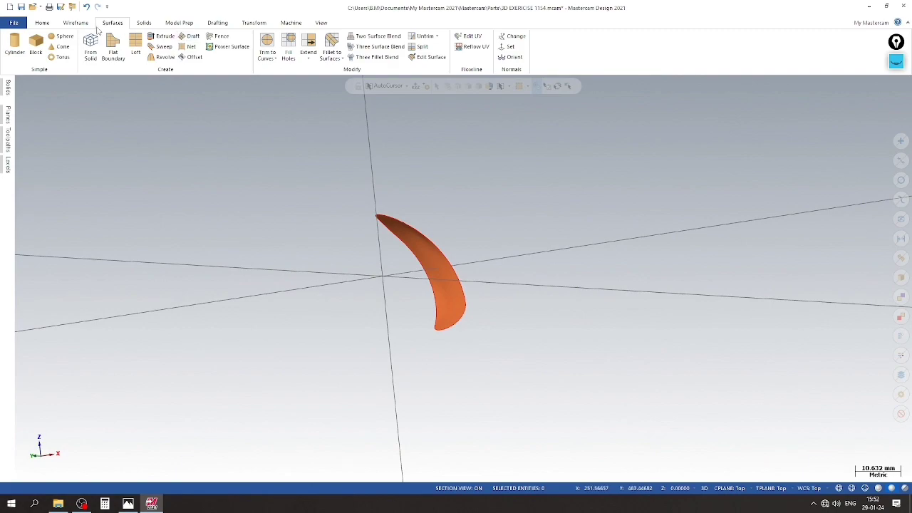
click(75, 23)
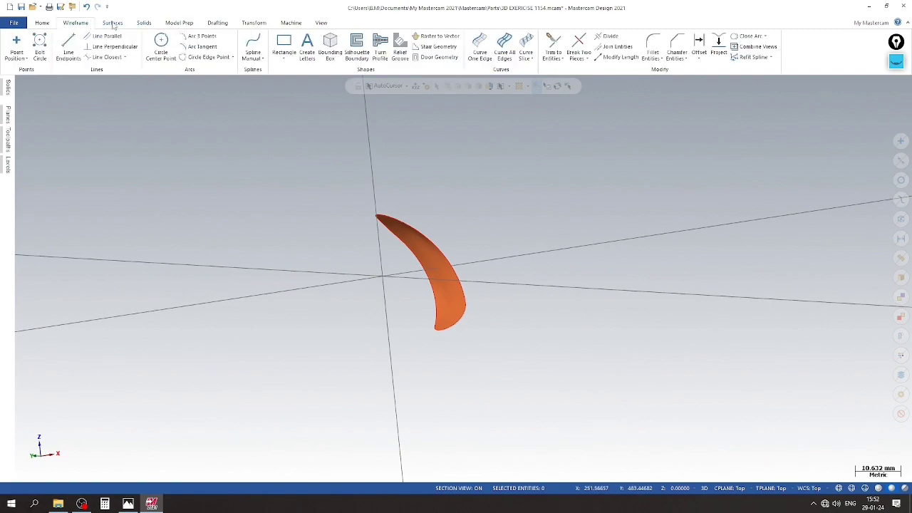
click(112, 23)
click(144, 22)
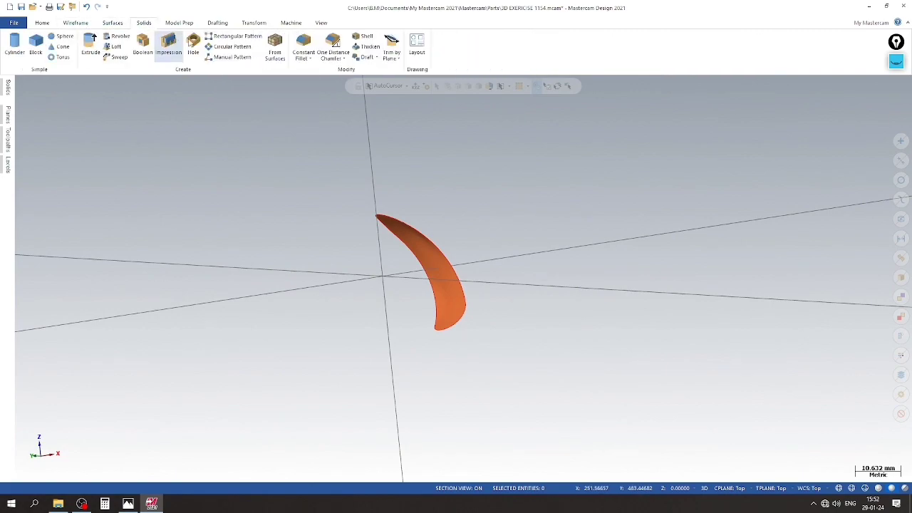
click(275, 47)
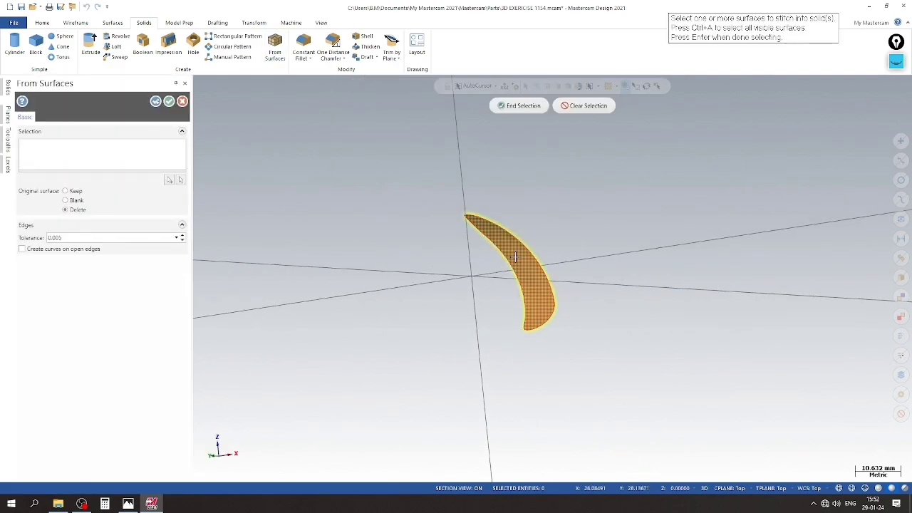
click(520, 105)
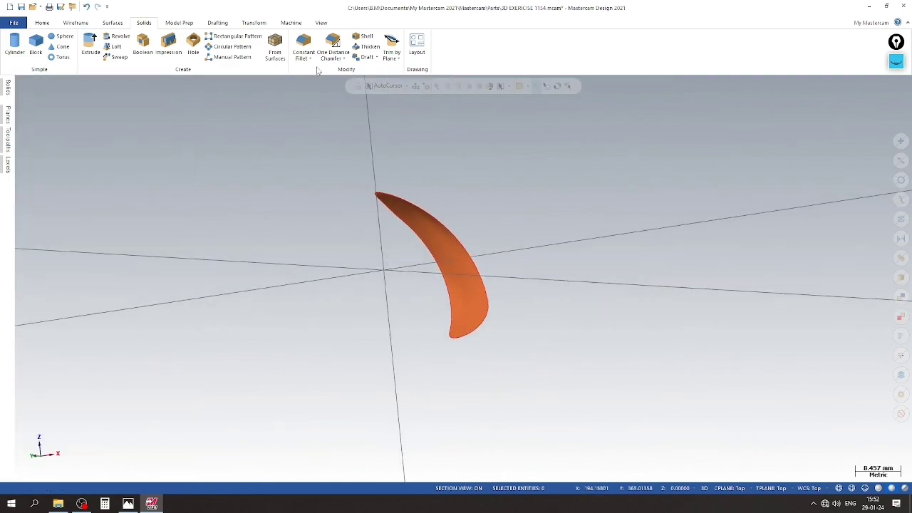
Thicken the curved slot sheet solid in both directions, 1.0 mm in direction 1 and 5.0 mm in direction 2
click(366, 47)
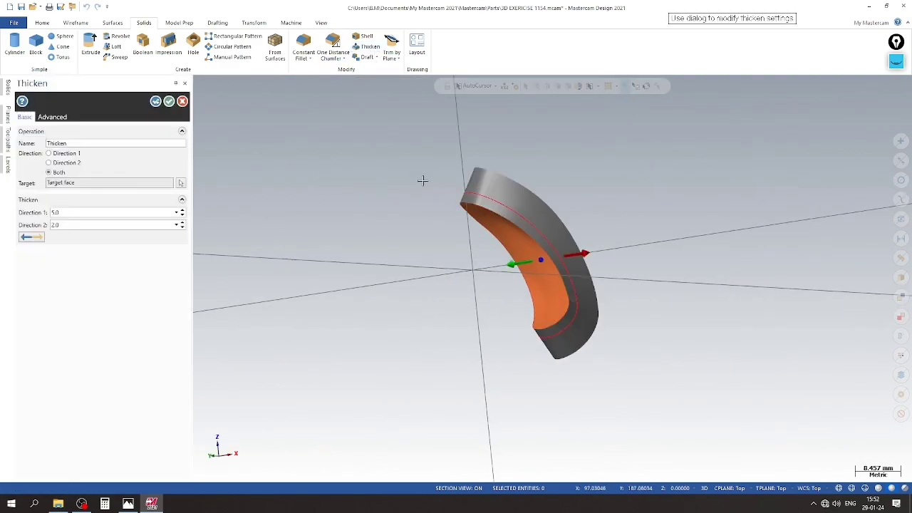
middle_drag(467, 248, 210, 243)
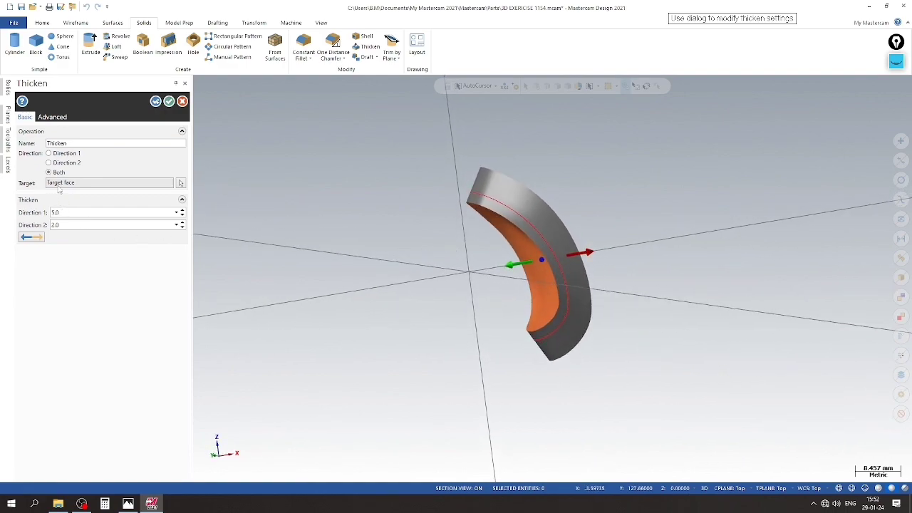
click(182, 216)
click(183, 216)
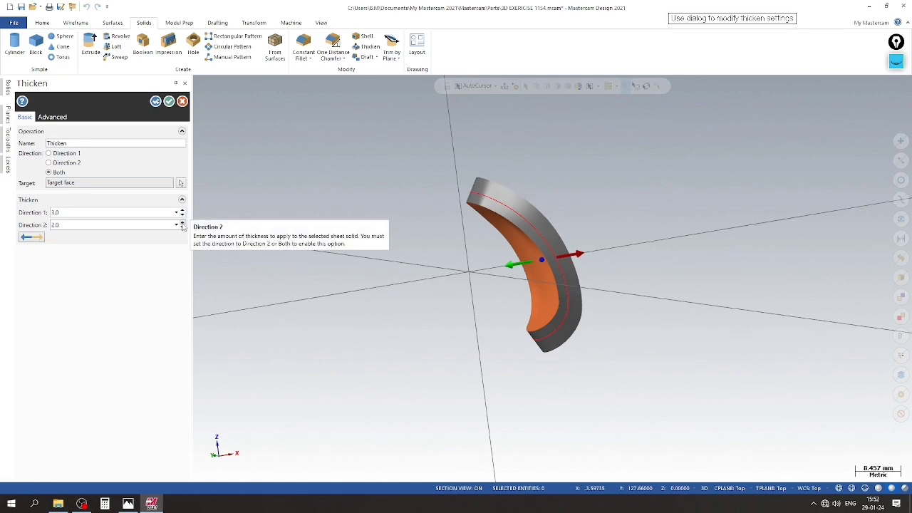
click(182, 223)
click(183, 223)
click(182, 223)
click(182, 216)
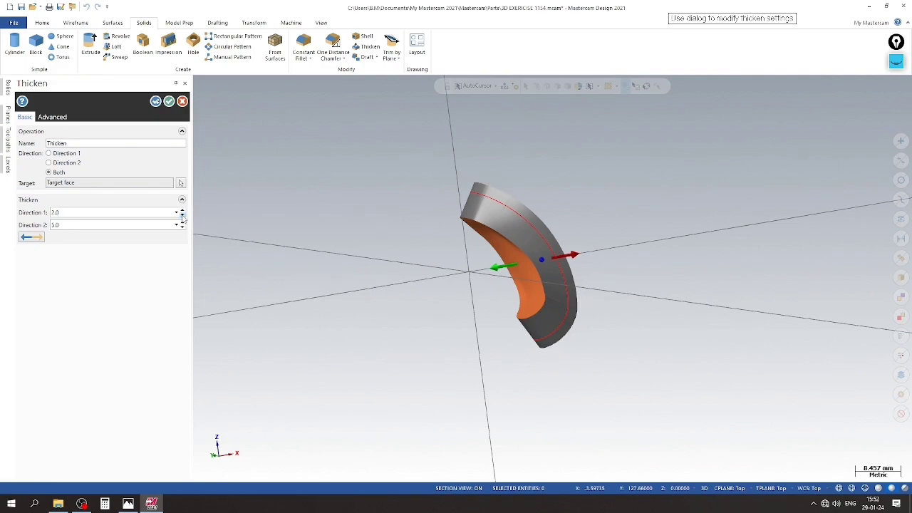
click(182, 216)
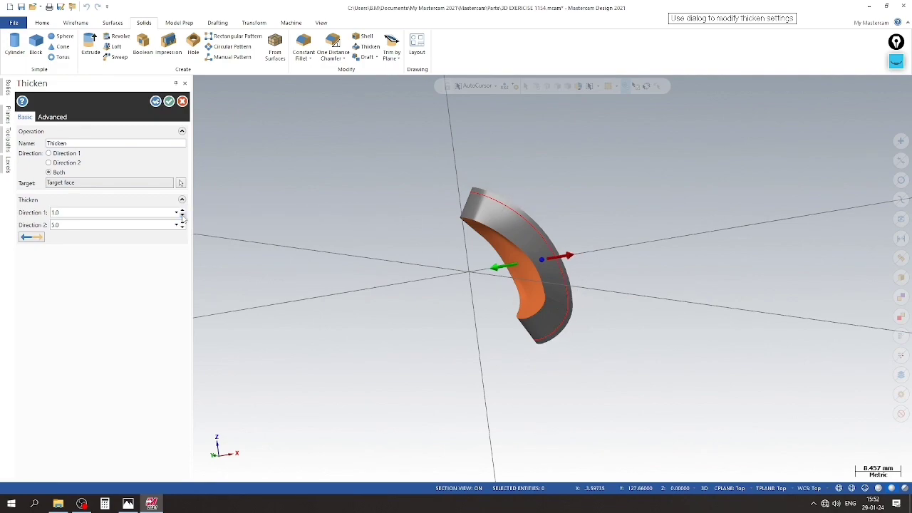
scroll(489, 200, up, 3)
scroll(348, 177, down, 2)
middle_drag(360, 211, 548, 257)
click(169, 101)
Hide level 5 with the slot wireframe and add level 3 as the active level
middle_drag(173, 102, 27, 163)
click(9, 165)
click(52, 137)
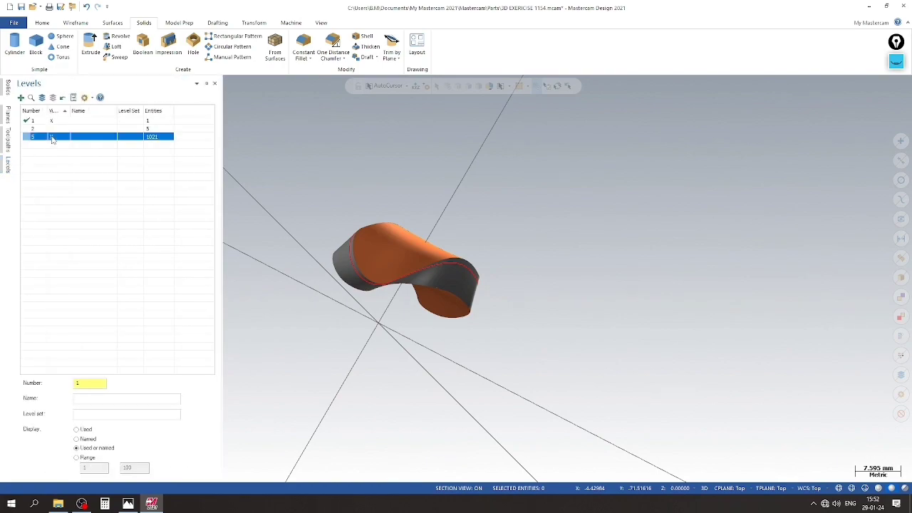
click(21, 98)
click(342, 165)
scroll(342, 164, up, 1)
scroll(333, 166, down, 1)
scroll(315, 169, up, 1)
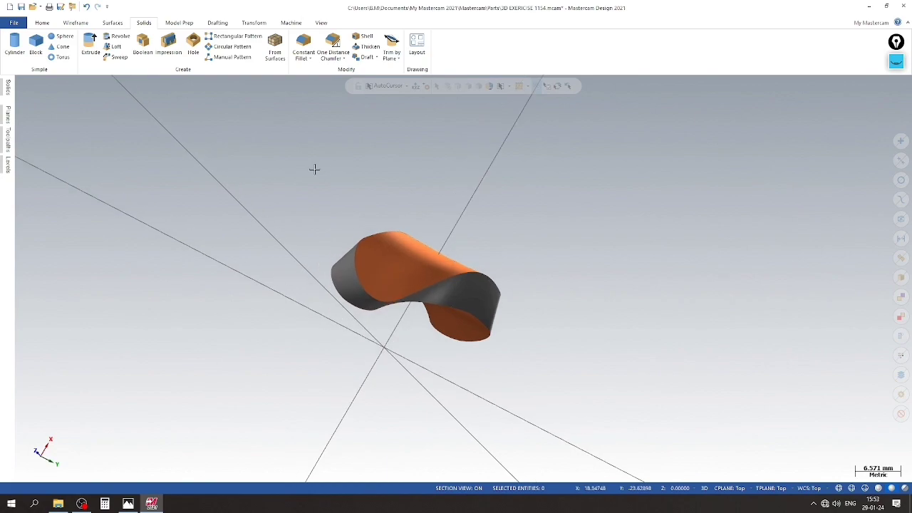
Show the slot solid in the front view and set the construction plane to Front
scroll(307, 168, down, 4)
right_click(281, 146)
click(307, 212)
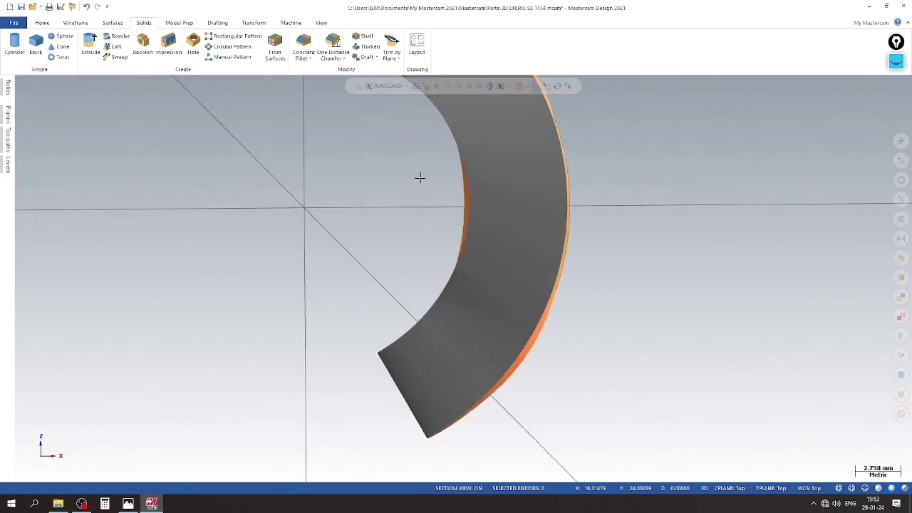
scroll(433, 197, down, 2)
click(729, 488)
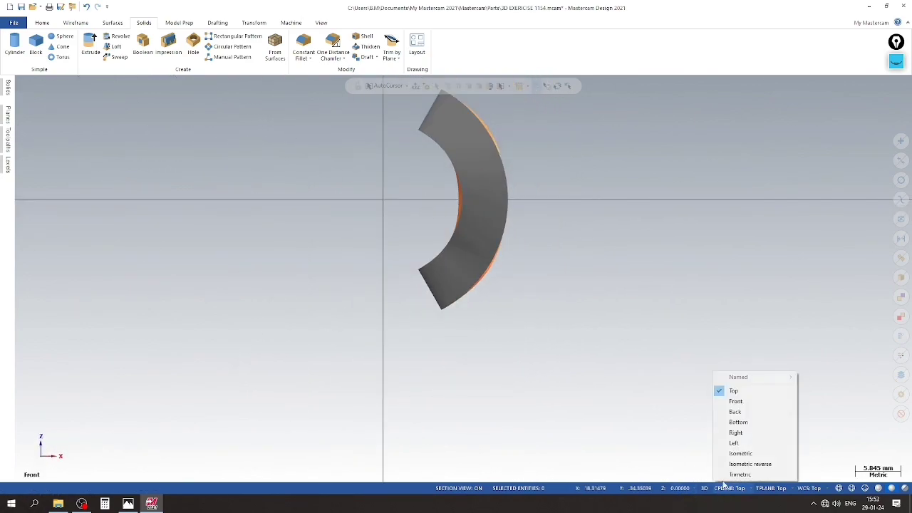
click(734, 401)
Rotate a copy of the slot solid about the origin by 360/5 degrees, checking the slot pattern on the exercise drawing
click(499, 226)
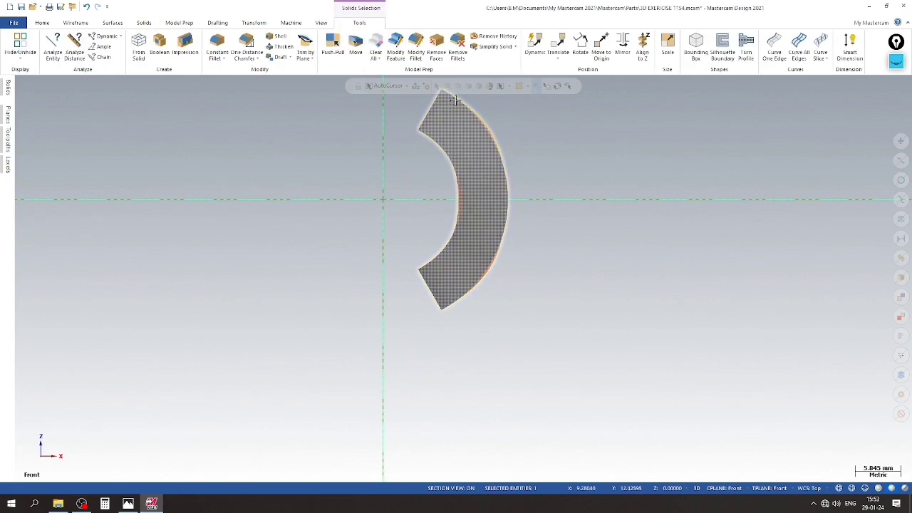
click(580, 41)
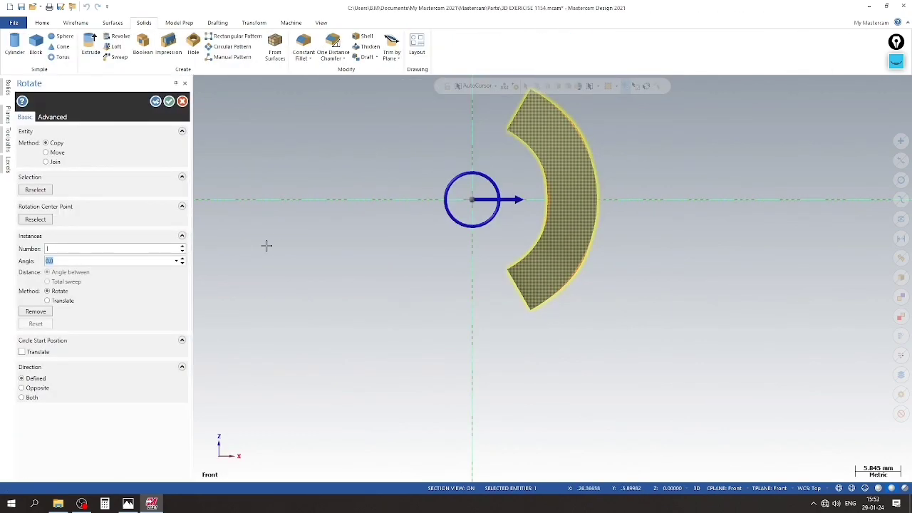
click(127, 504)
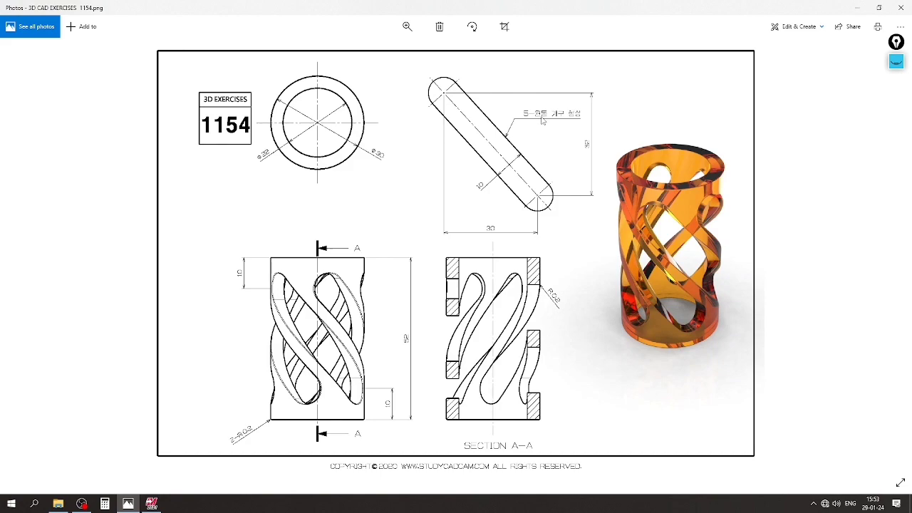
click(129, 502)
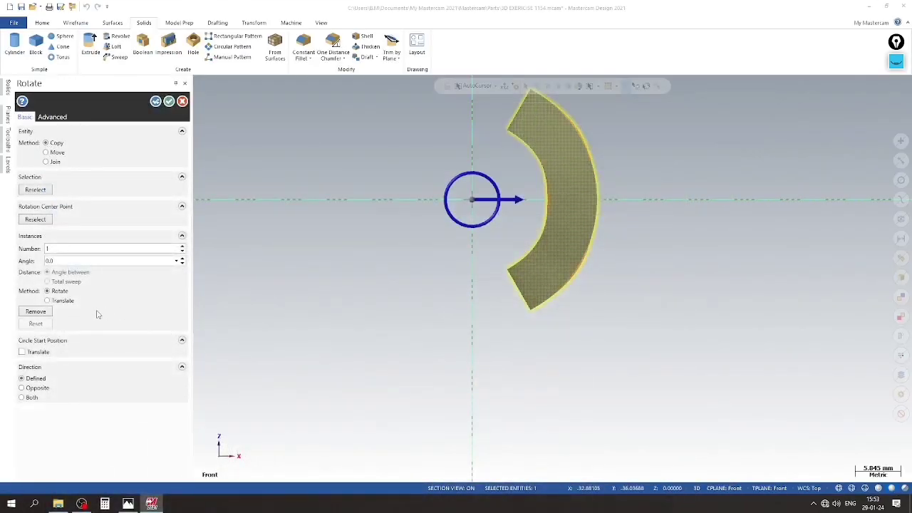
double_click(65, 260)
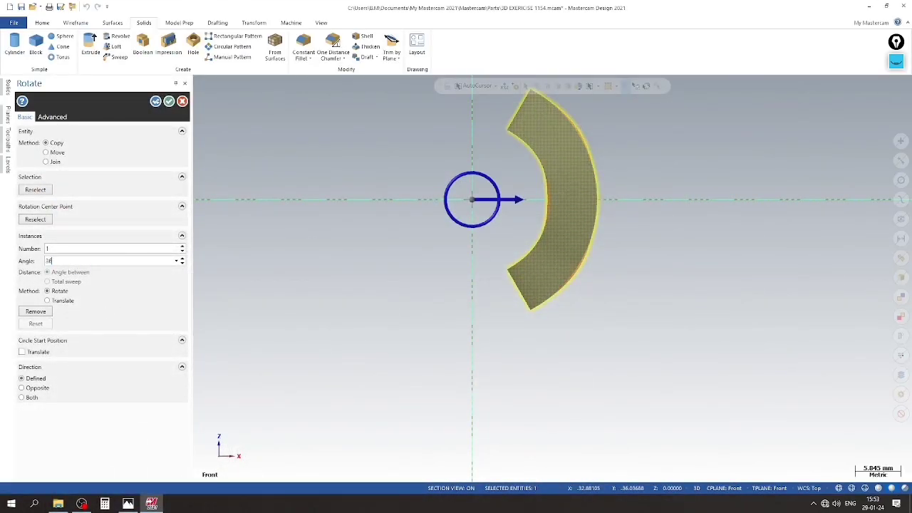
text(360/5)
key(Return)
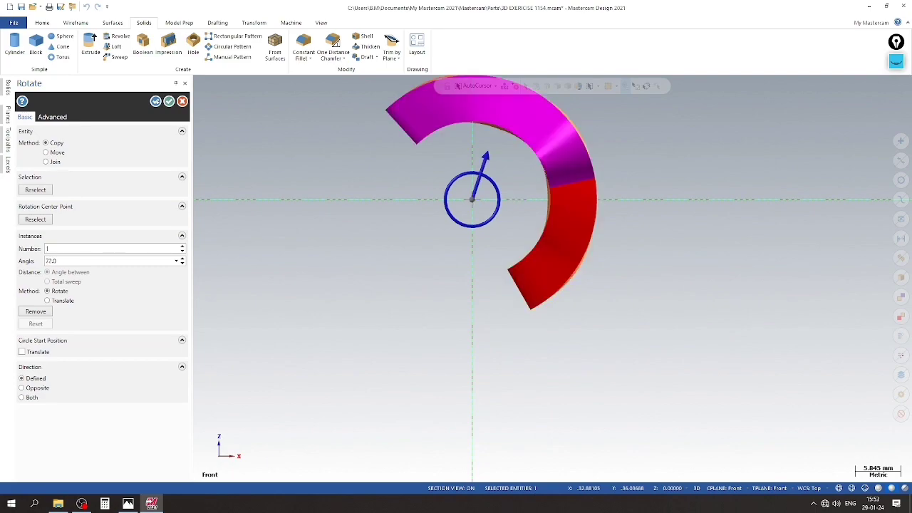
Set the number of rotated slot copies to 4, accept the rotation and clear the result colors
click(182, 245)
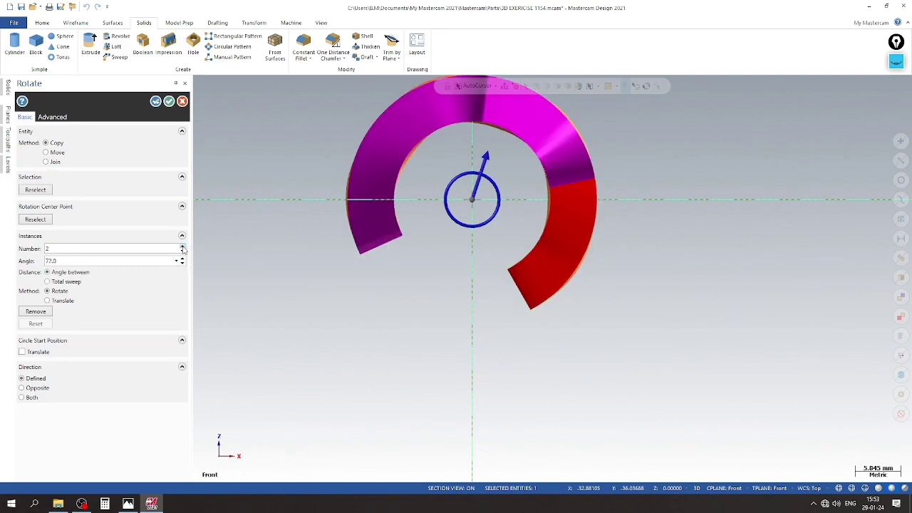
click(182, 246)
click(182, 246)
scroll(387, 313, up, 2)
scroll(389, 366, down, 3)
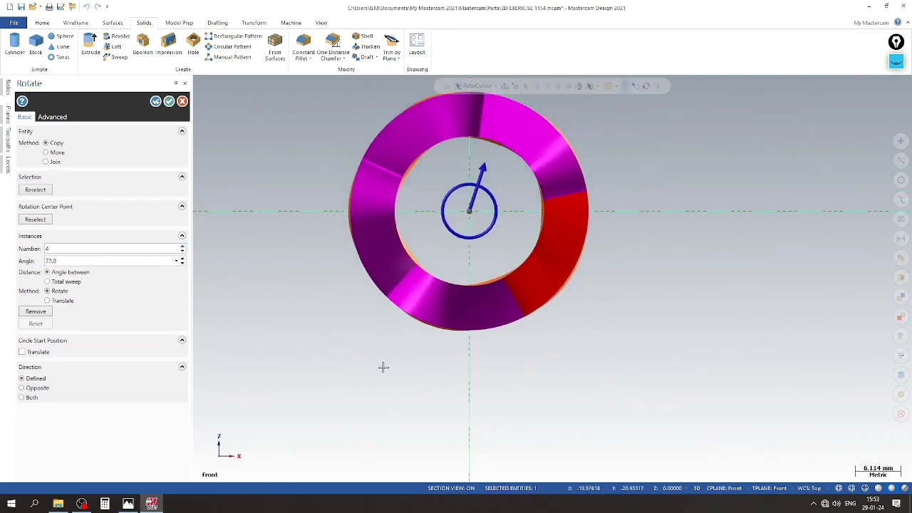
right_click(201, 130)
click(228, 115)
Return the five slot solids to the front view and add level 4 as the active level
scroll(542, 179, up, 1)
scroll(577, 228, down, 1)
middle_drag(584, 236, 723, 413)
middle_drag(544, 396, 525, 207)
right_click(525, 192)
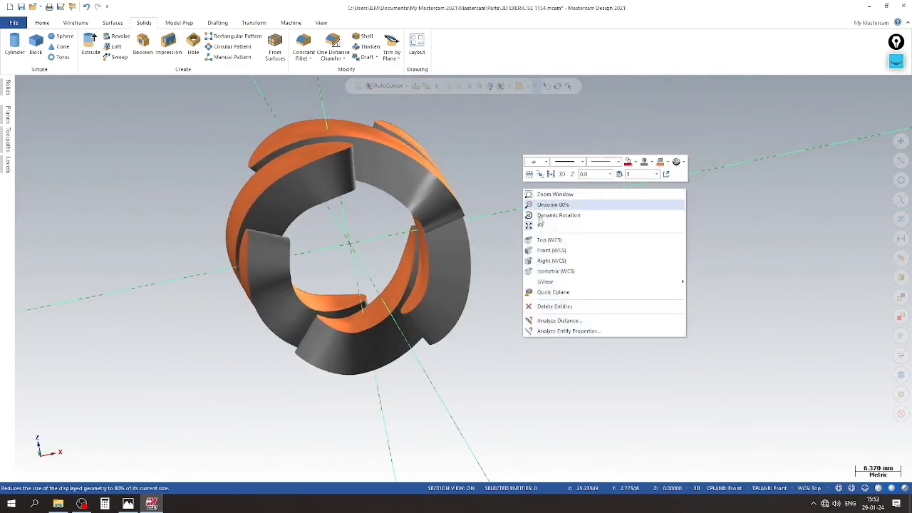
click(550, 250)
click(8, 166)
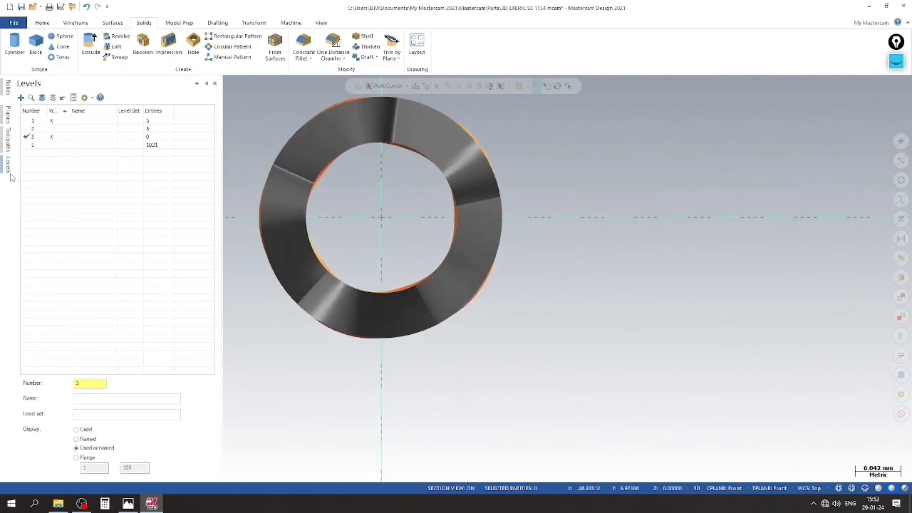
Draw a 30 mm diameter circle centred on the origin in the front plane
click(74, 23)
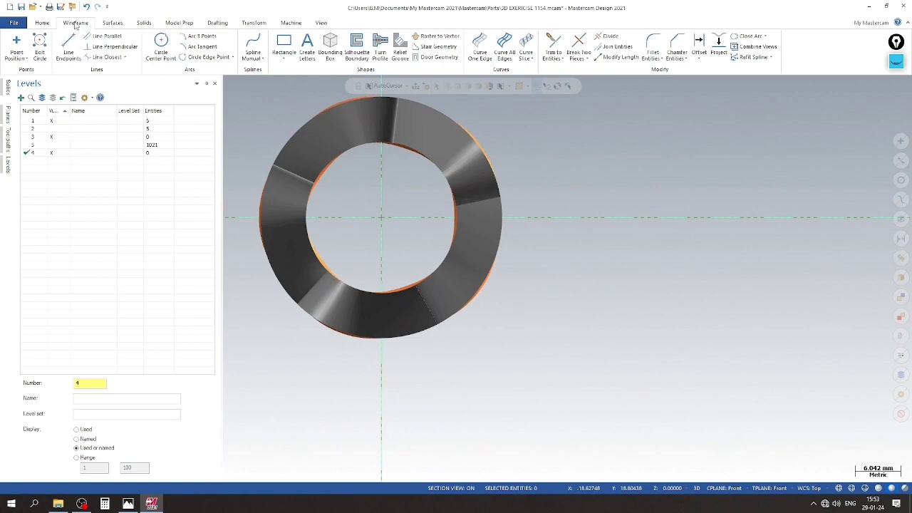
click(161, 45)
click(472, 218)
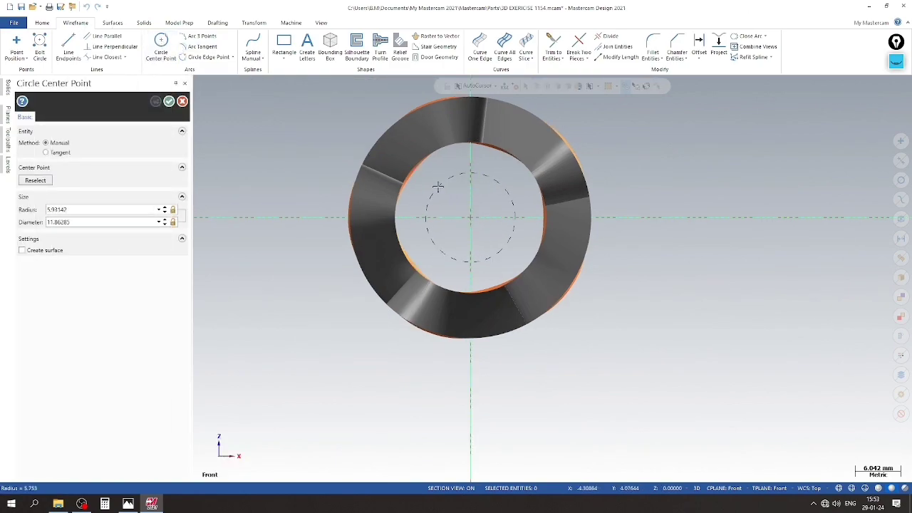
click(93, 224)
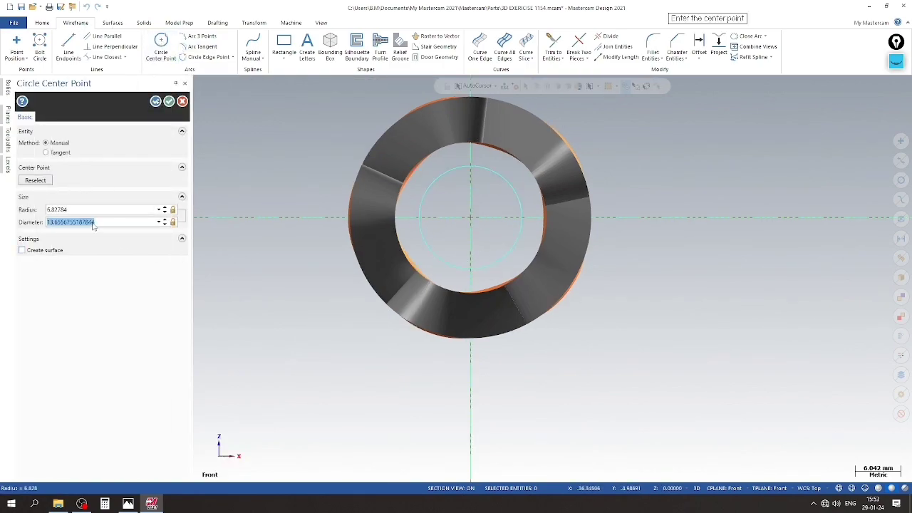
text(3)
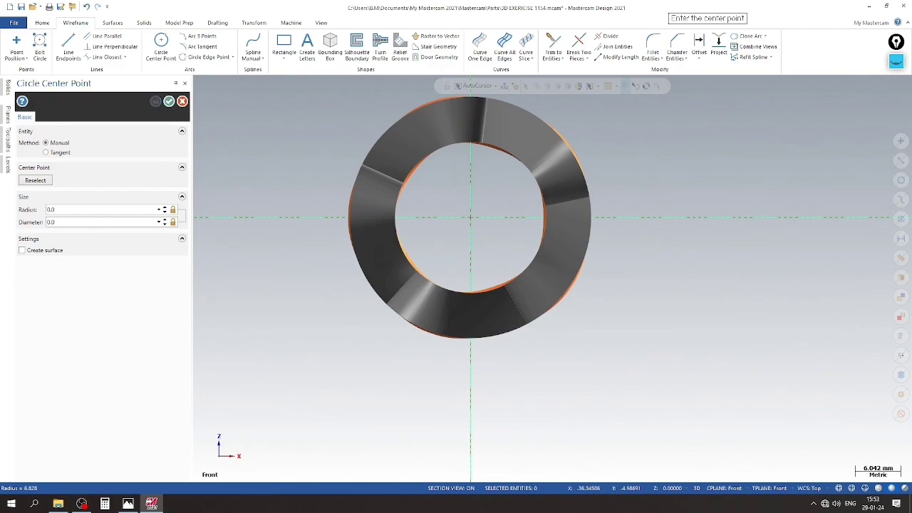
Draw a concentric 22 mm diameter circle at the origin and finish the circle command
click(470, 218)
click(435, 252)
click(93, 223)
text(2)
click(169, 102)
Add level 6 as the active level for the tube body
middle_drag(633, 224, 279, 221)
click(8, 165)
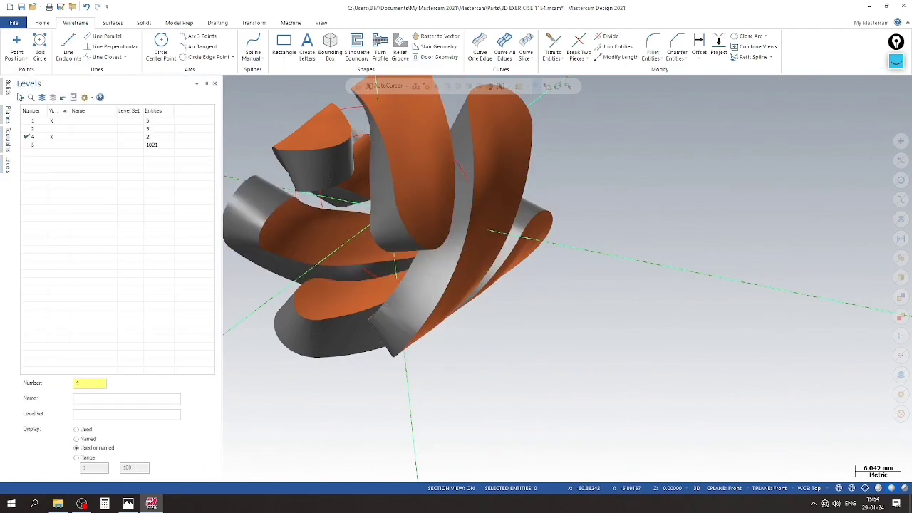
scroll(662, 238, down, 3)
scroll(662, 238, up, 2)
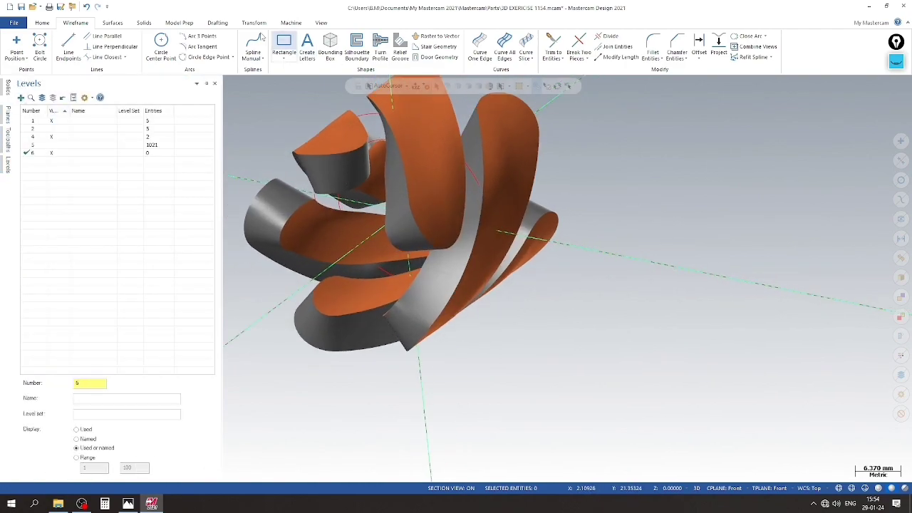
Extrude the two concentric circles as a new tube body, 26 mm in both directions
click(142, 23)
click(88, 44)
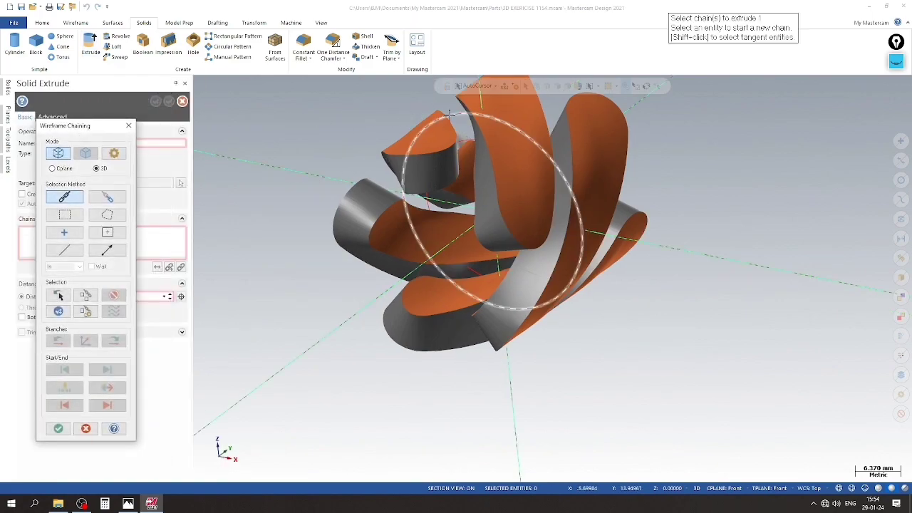
click(58, 428)
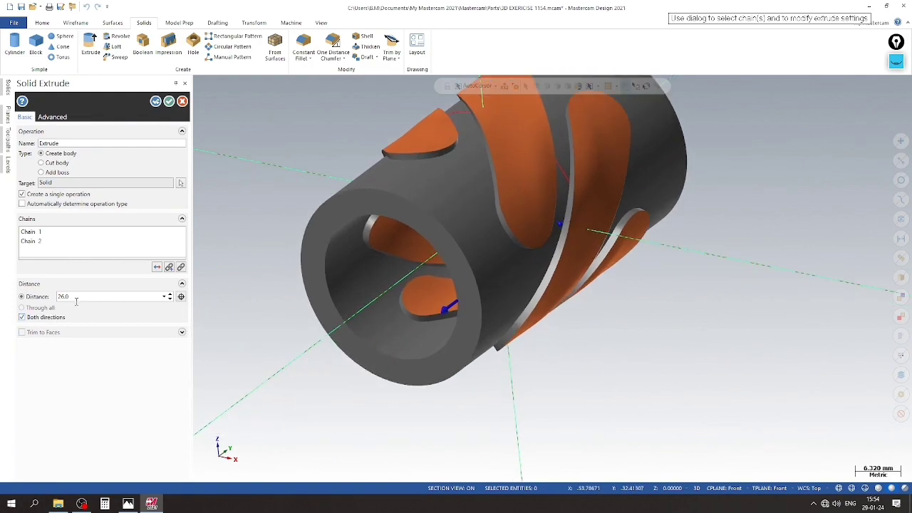
click(33, 320)
scroll(397, 349, down, 3)
scroll(315, 263, up, 2)
scroll(306, 276, down, 2)
middle_drag(307, 276, 416, 252)
click(169, 101)
Save the part file
scroll(330, 290, up, 2)
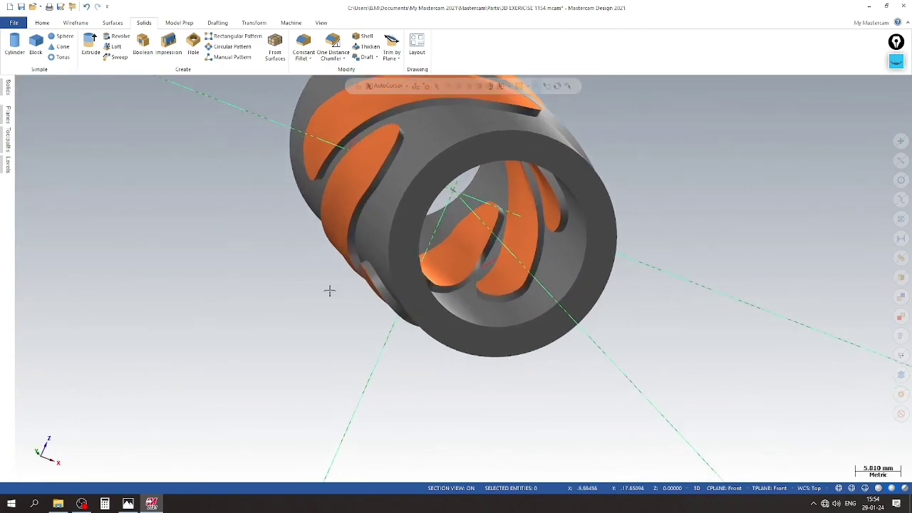
scroll(43, 196, down, 3)
click(20, 6)
Hide level 4 with the circles and add level 3 as the active level
middle_drag(370, 178, 605, 263)
click(7, 164)
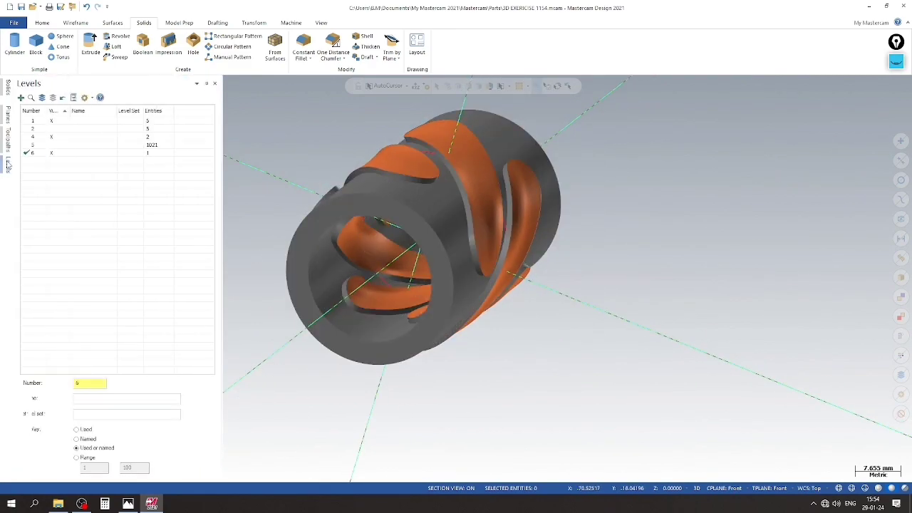
click(51, 121)
click(52, 121)
click(52, 121)
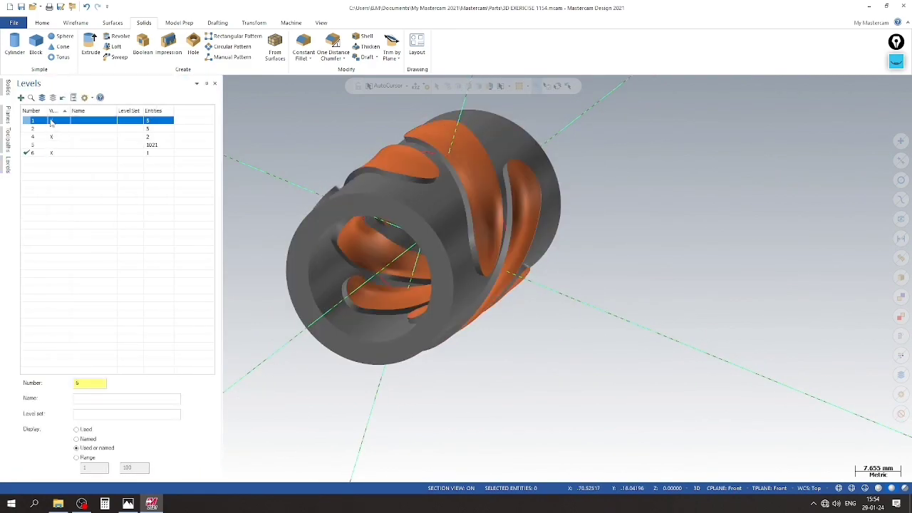
click(58, 139)
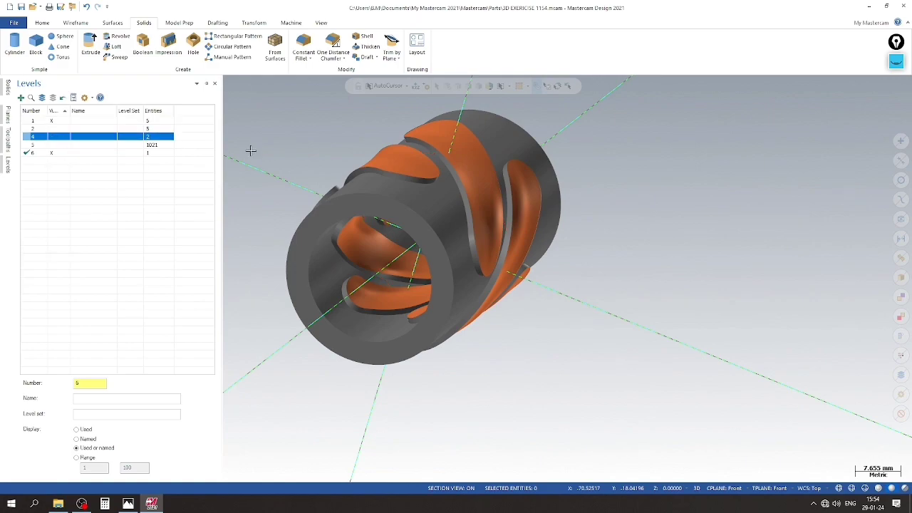
scroll(267, 149, up, 2)
scroll(266, 149, down, 1)
click(20, 98)
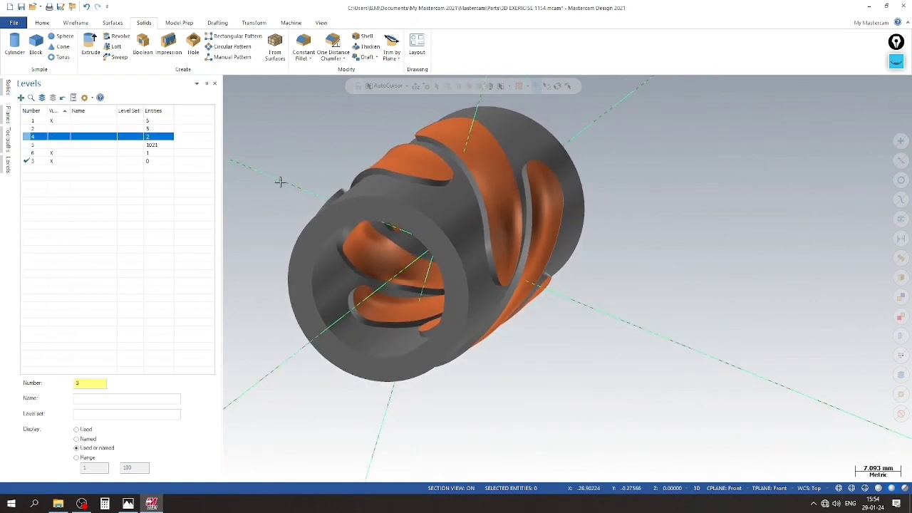
Subtract all the thickened slot bodies from the tube body with a Boolean Remove operation
click(142, 44)
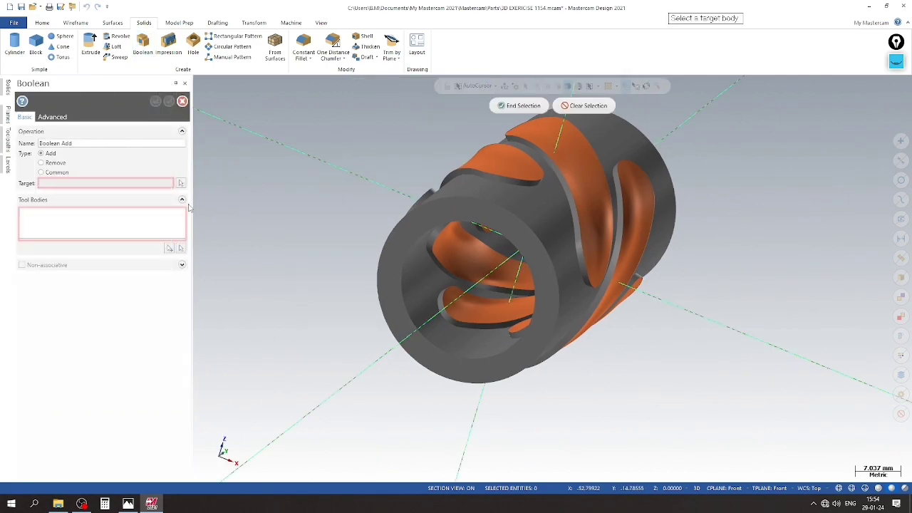
click(415, 216)
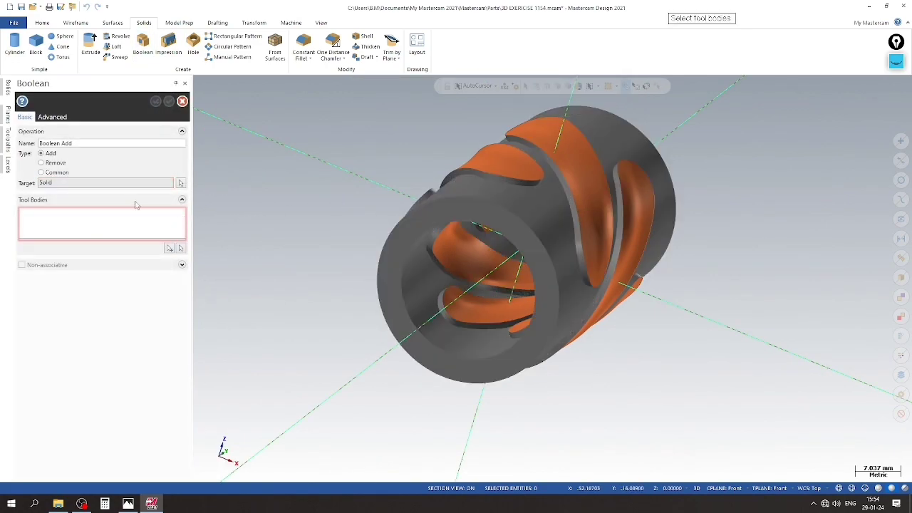
click(169, 248)
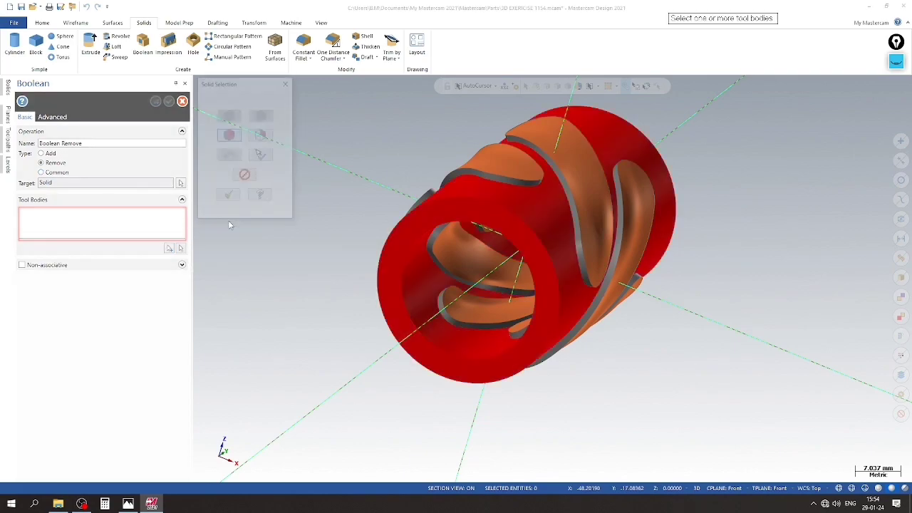
middle_drag(557, 163, 539, 287)
middle_drag(460, 254, 264, 269)
click(228, 197)
middle_drag(334, 221, 491, 182)
click(168, 104)
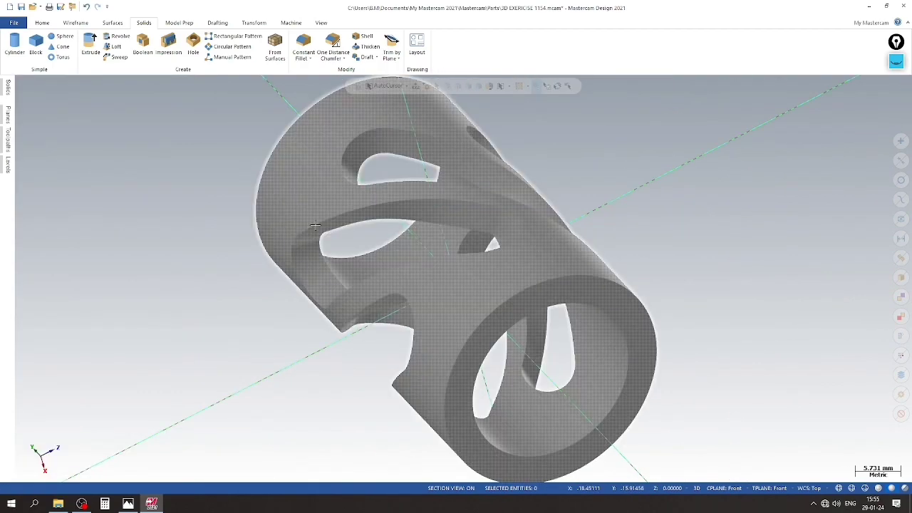
Set the construction plane to Top and recolour the slotted tube solid orange
click(727, 493)
click(749, 391)
click(525, 302)
right_click(525, 301)
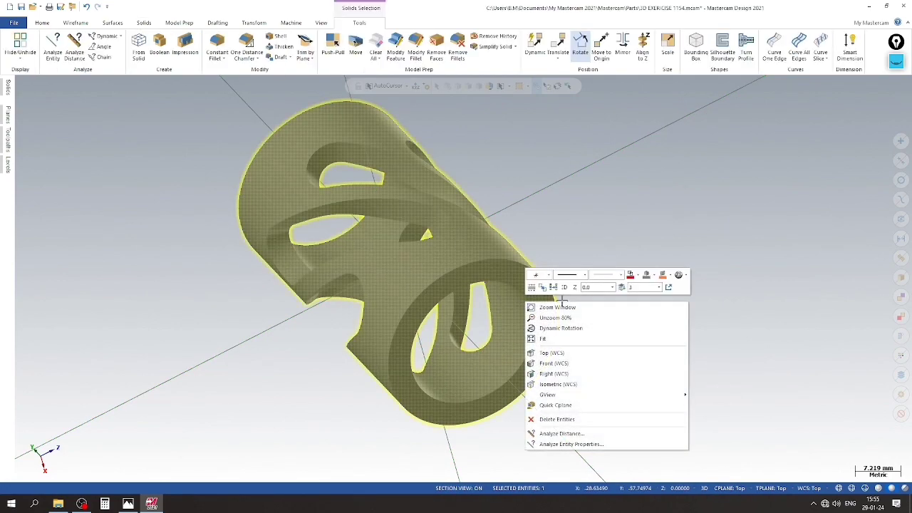
click(654, 275)
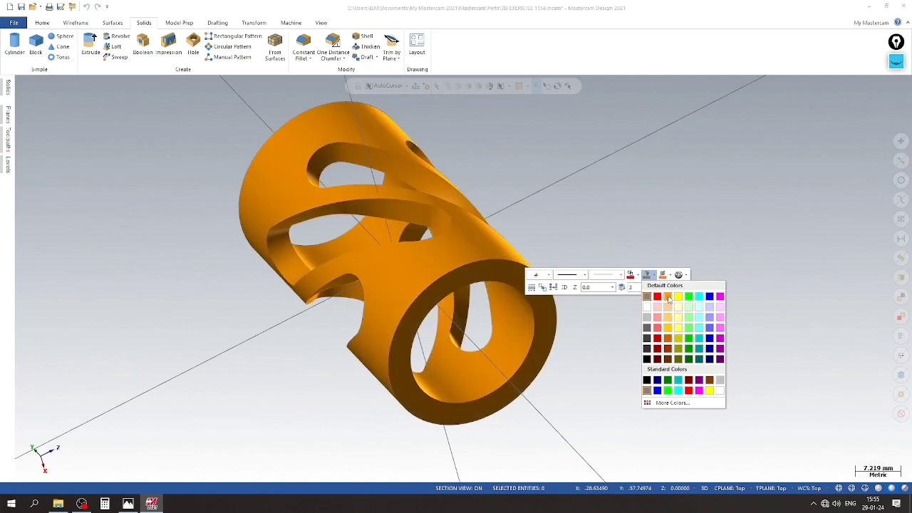
click(667, 298)
Examine the tube's slot edges with outlined shading and return to plain shading
click(879, 489)
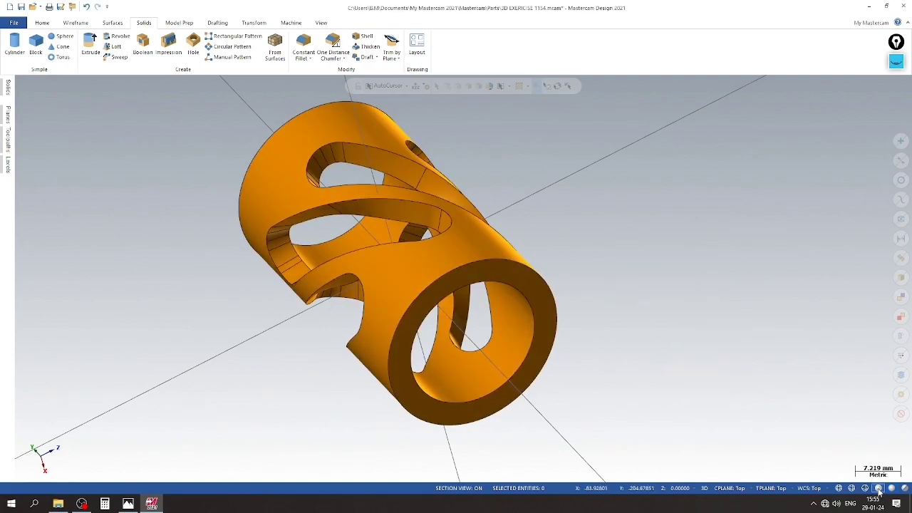
scroll(605, 355, up, 1)
middle_drag(350, 273, 560, 249)
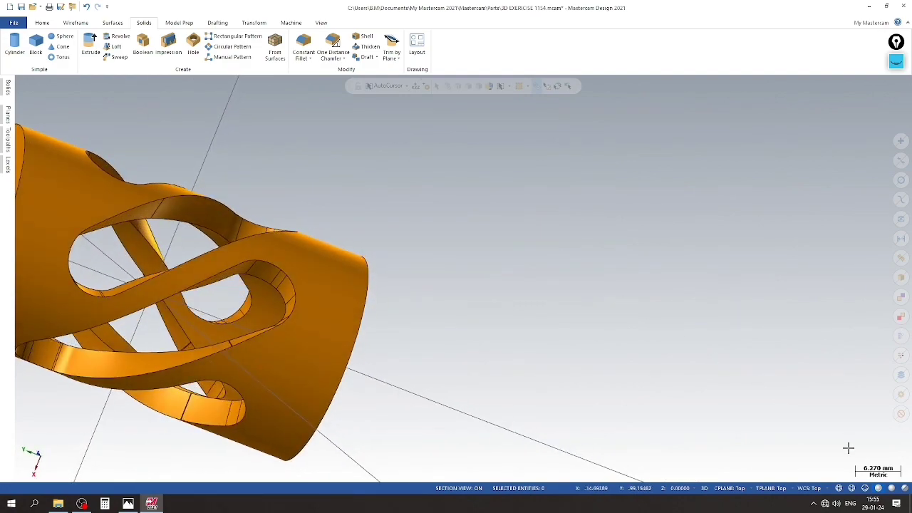
click(892, 488)
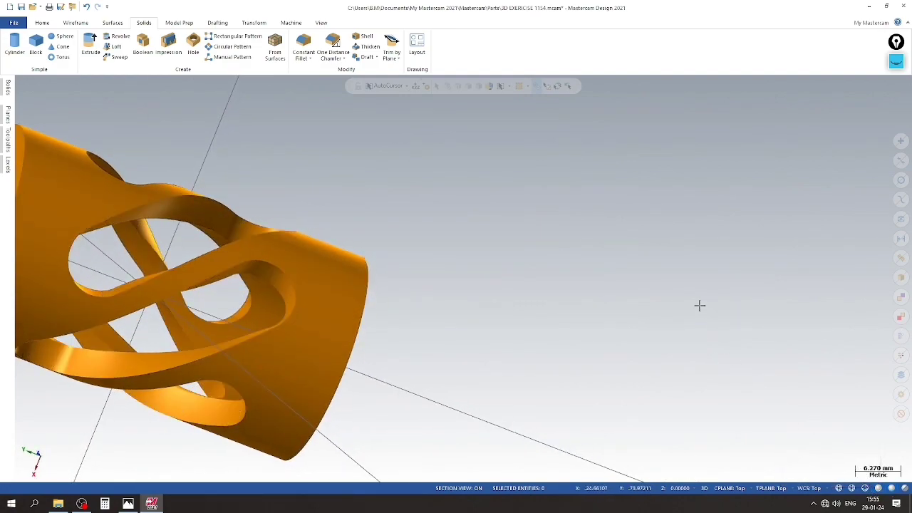
scroll(605, 252, down, 2)
Examine the tube with the translucency and outline shaded display modes, ending in plain shading
click(292, 22)
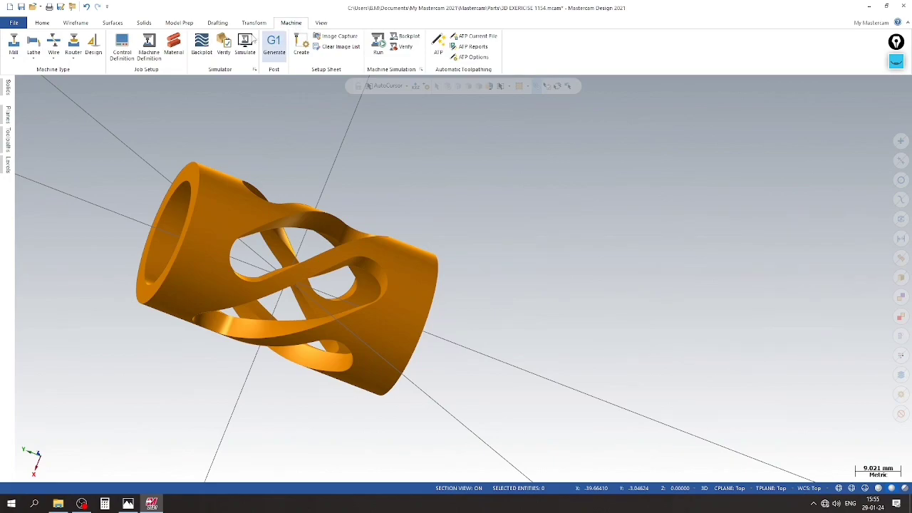
click(320, 22)
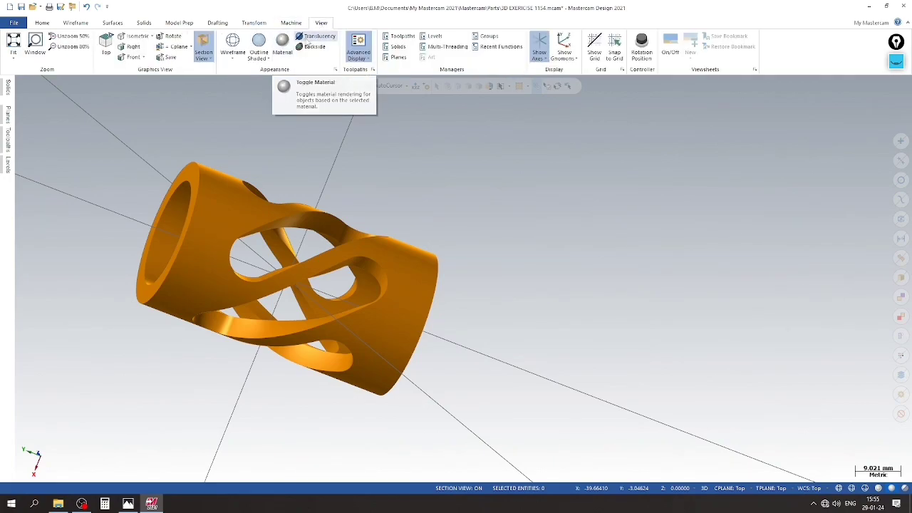
click(316, 39)
middle_drag(498, 285, 399, 242)
click(317, 37)
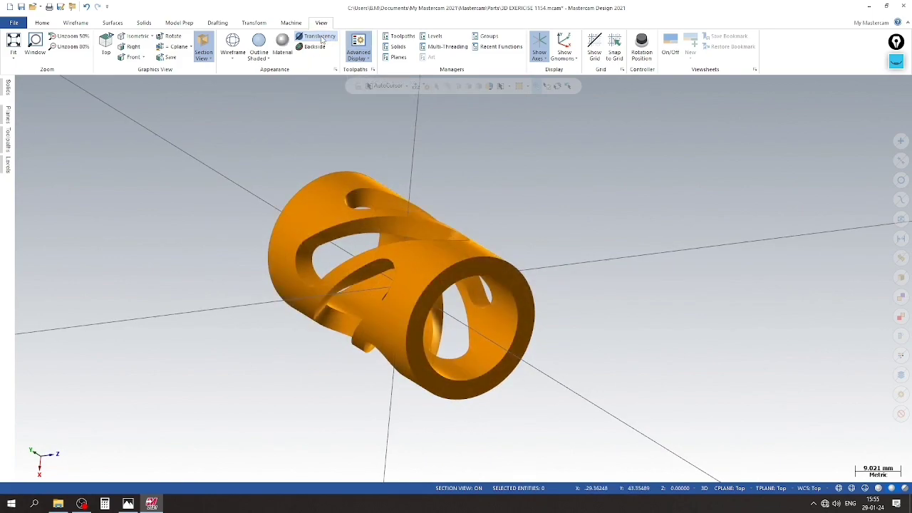
middle_drag(289, 307, 318, 304)
click(259, 43)
middle_drag(327, 142, 287, 209)
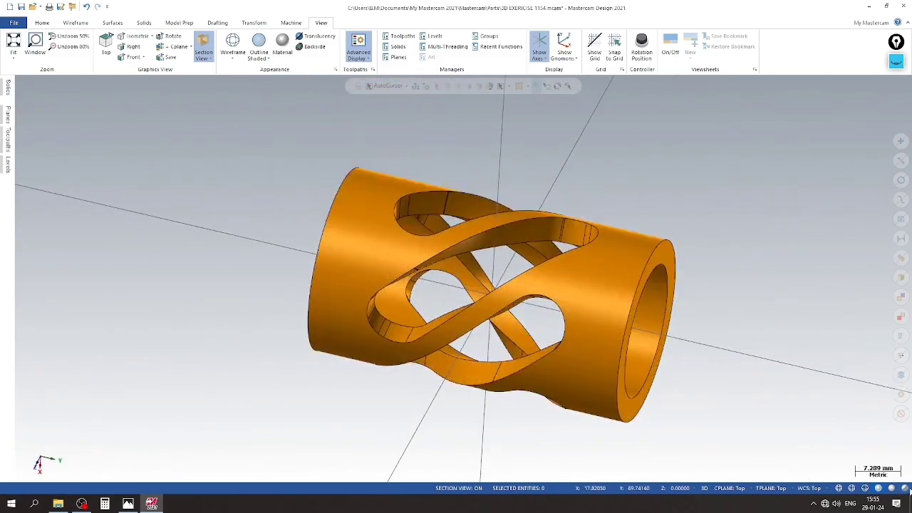
scroll(766, 398, up, 2)
middle_drag(514, 374, 584, 299)
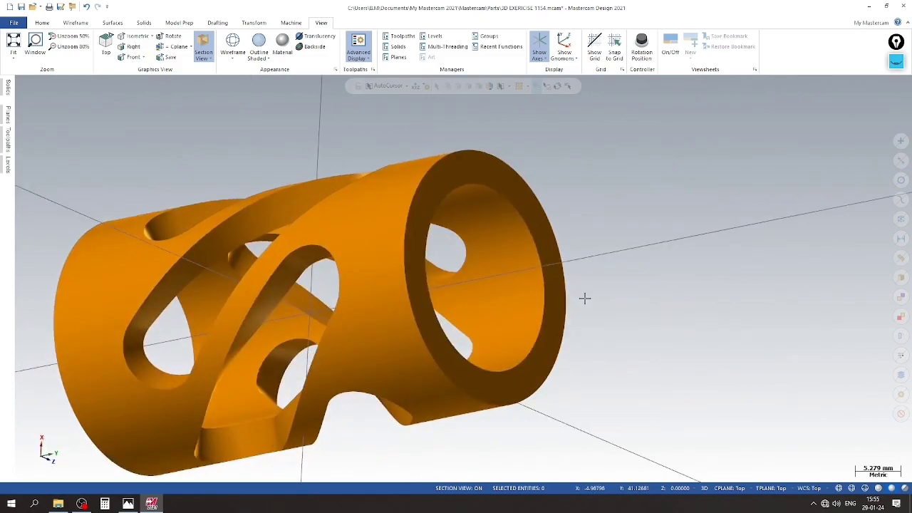
Save the part file with the axes hidden and the tube shown in isometric view
key(F9)
mouse_move(427, 207)
middle_down()
mouse_move(474, 287)
mouse_move(680, 306)
mouse_move(629, 254)
mouse_move(310, 376)
mouse_move(543, 234)
mouse_move(425, 362)
mouse_move(460, 279)
mouse_move(397, 300)
mouse_move(552, 228)
middle_up()
right_click(668, 178)
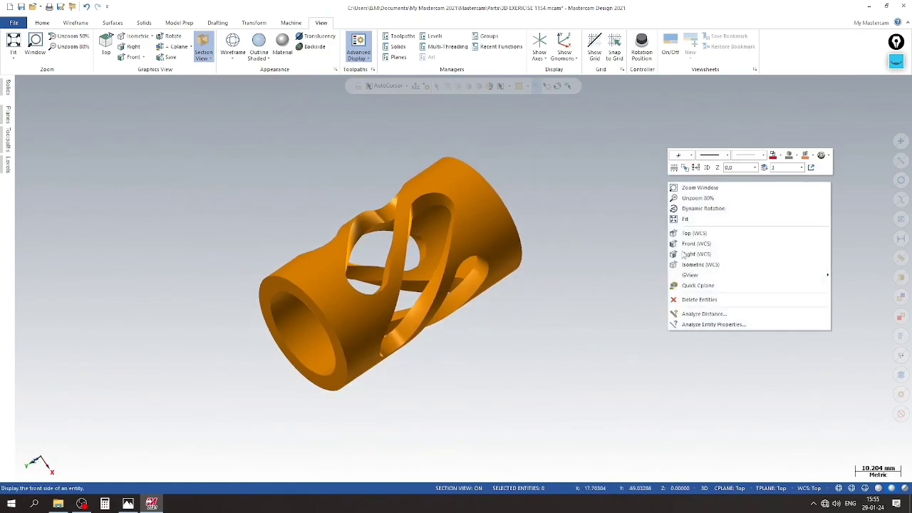
click(689, 265)
scroll(629, 309, up, 1)
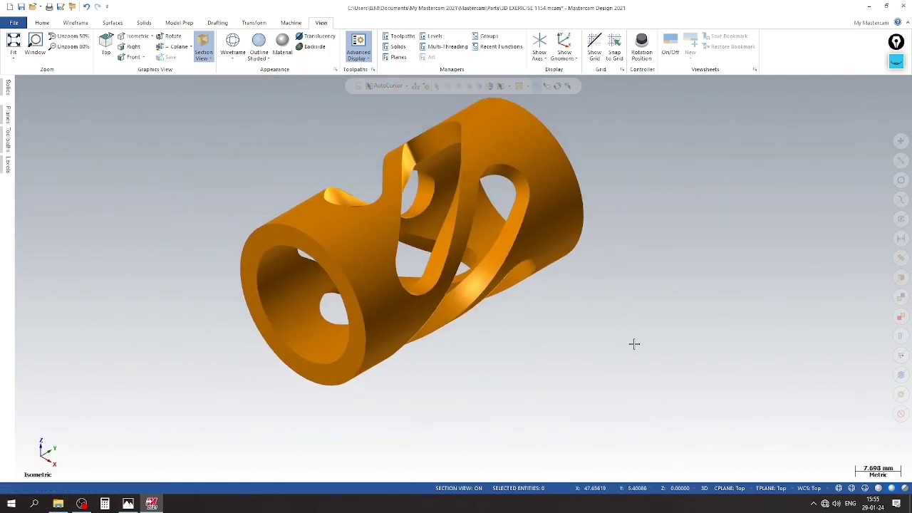
click(22, 6)
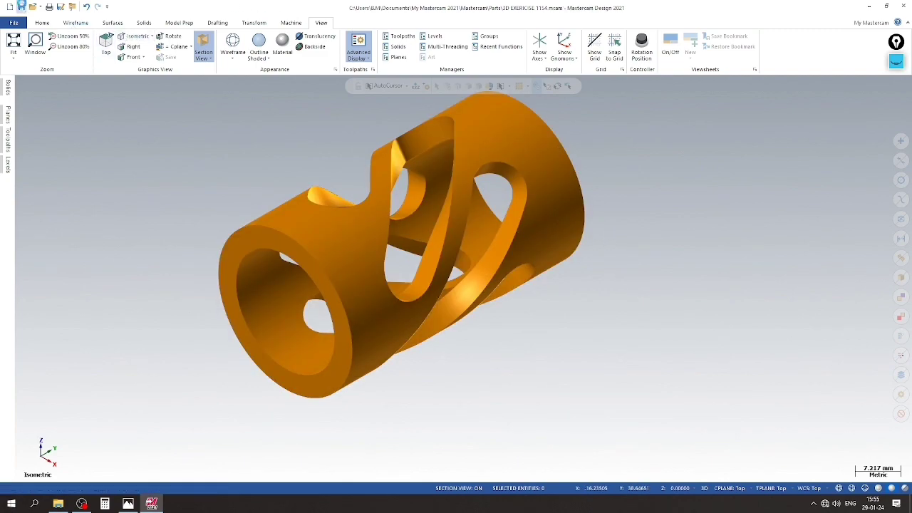
Start a constant radius fillet and select the edges around one rounded end of a slot on the tube's outer surface
click(176, 23)
click(145, 22)
click(304, 44)
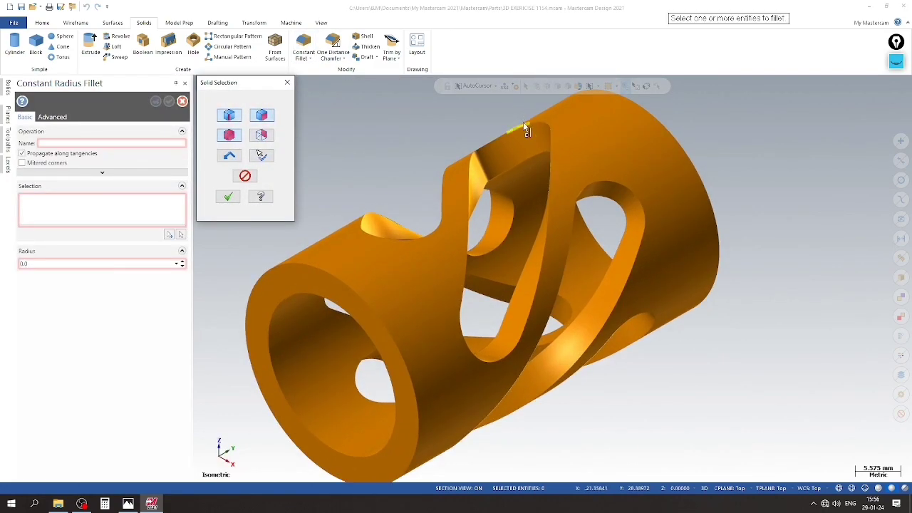
scroll(545, 131, up, 5)
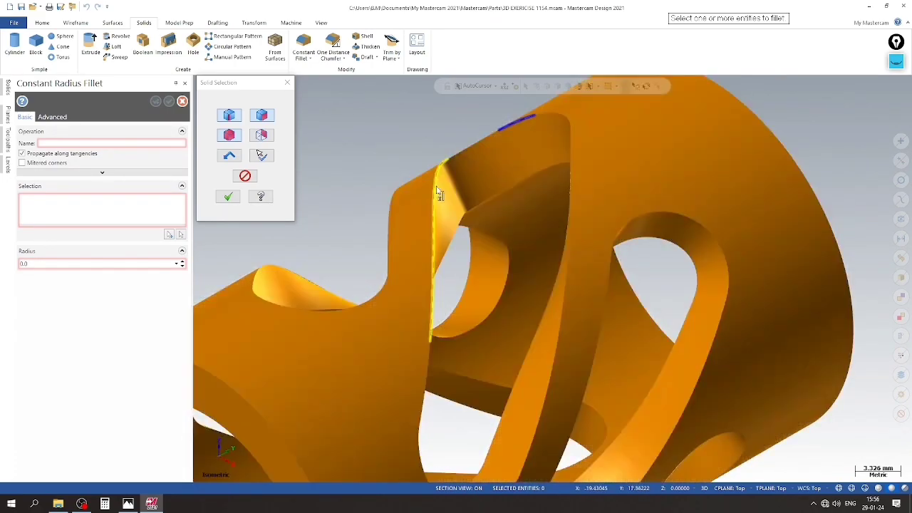
click(436, 187)
middle_drag(470, 153, 527, 201)
scroll(465, 172, up, 5)
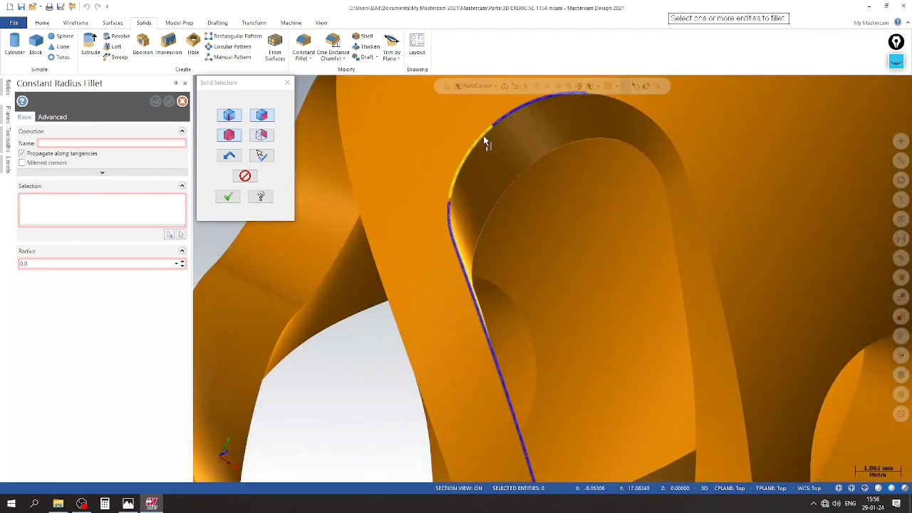
scroll(451, 206, up, 3)
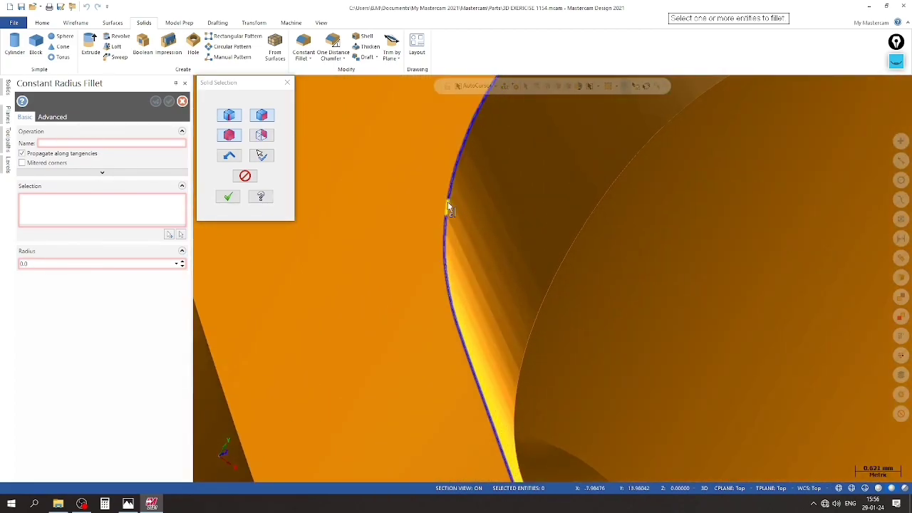
scroll(421, 171, up, 2)
scroll(411, 153, down, 10)
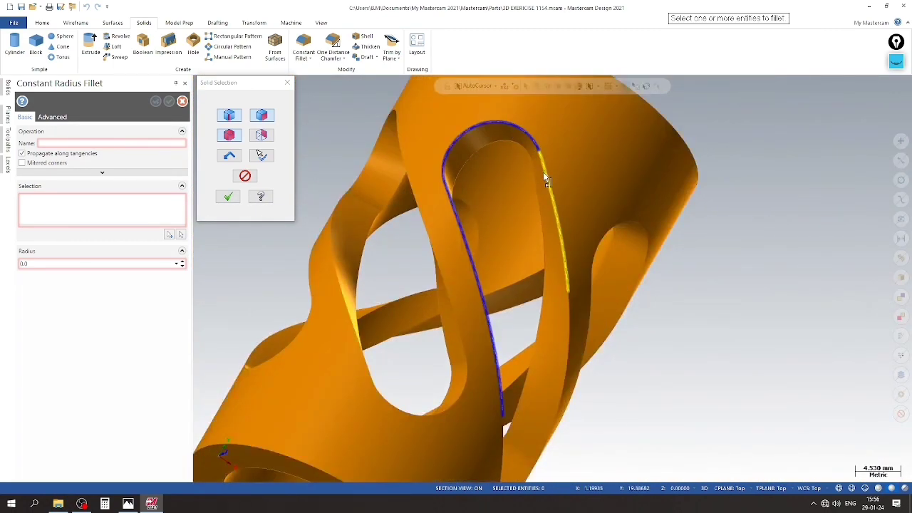
Add the remaining outer edges along the slot's long side and opposite rounded end to the fillet selection
click(551, 193)
middle_drag(737, 326, 679, 250)
scroll(581, 229, down, 2)
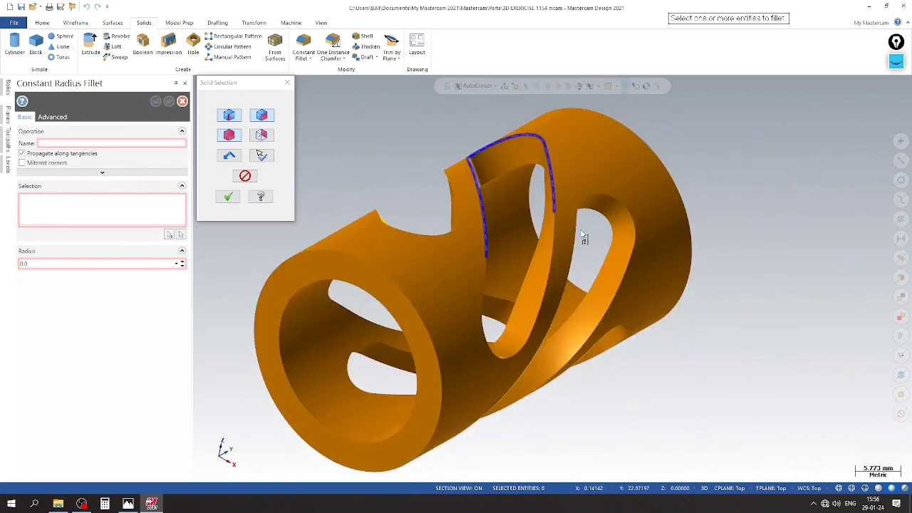
middle_drag(554, 228, 452, 338)
scroll(440, 218, up, 4)
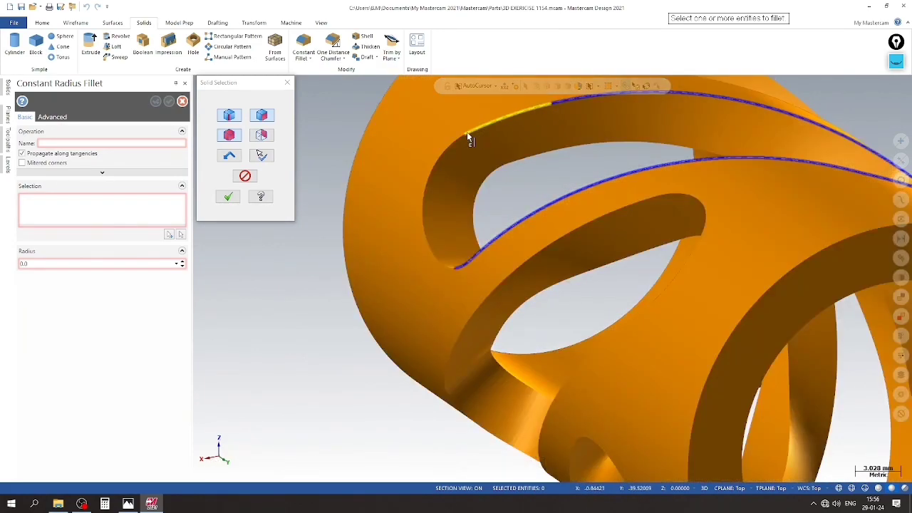
click(459, 141)
click(456, 146)
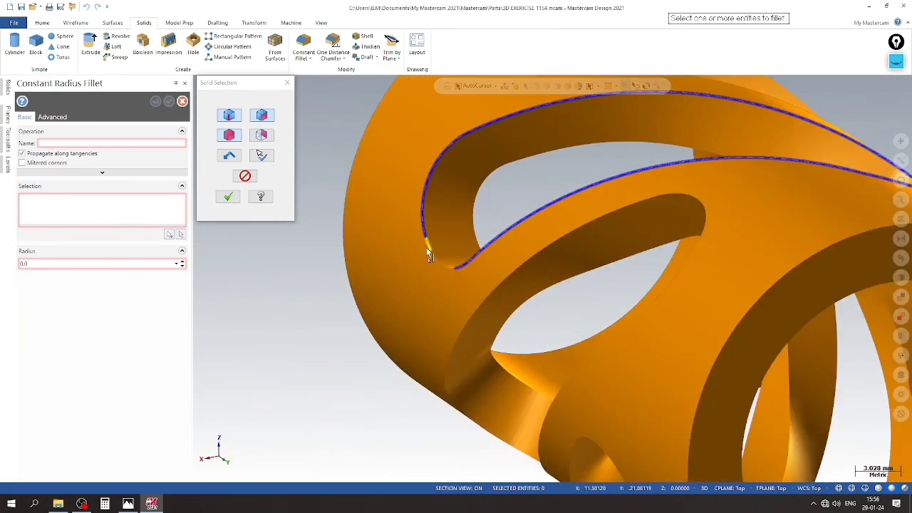
click(438, 264)
click(228, 197)
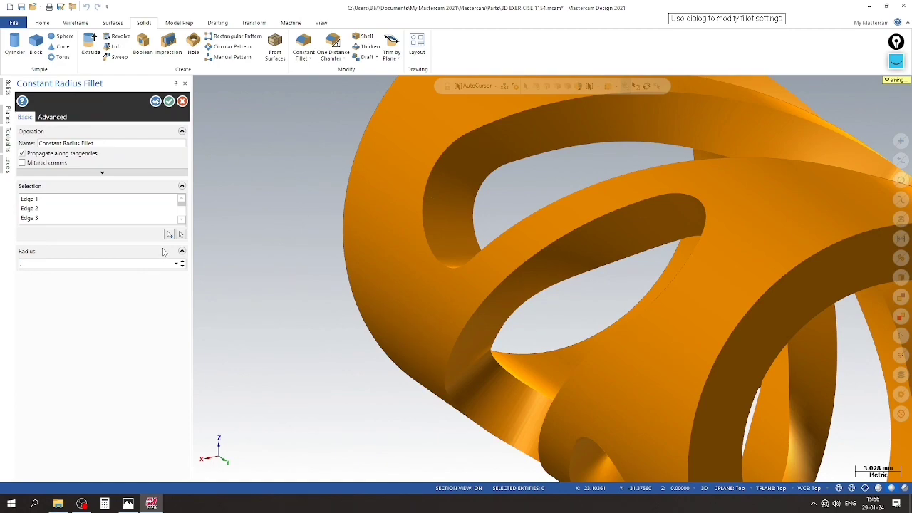
Try a 0.2 mm radius on the selected slot edges, inspect the preview and cancel the fillet
key(Return)
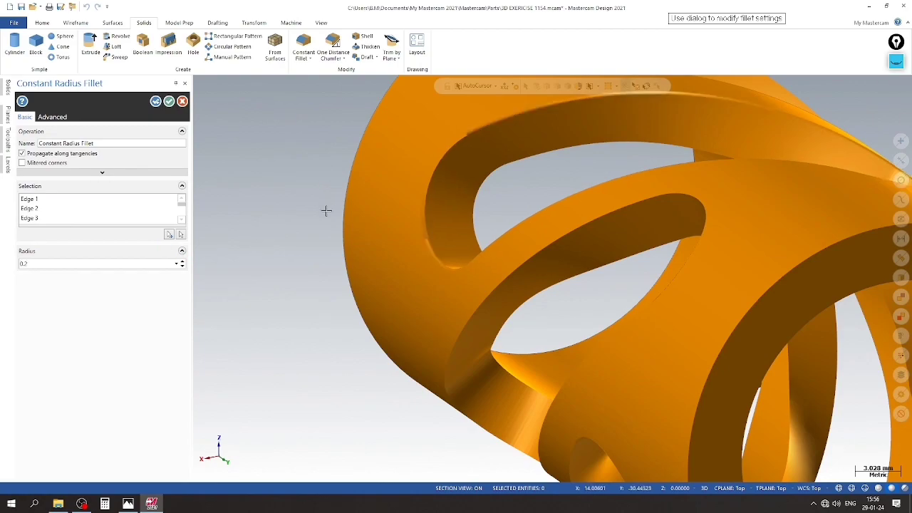
scroll(333, 206, down, 1)
middle_drag(378, 206, 399, 278)
scroll(402, 281, down, 1)
middle_drag(366, 252, 385, 192)
scroll(465, 203, up, 1)
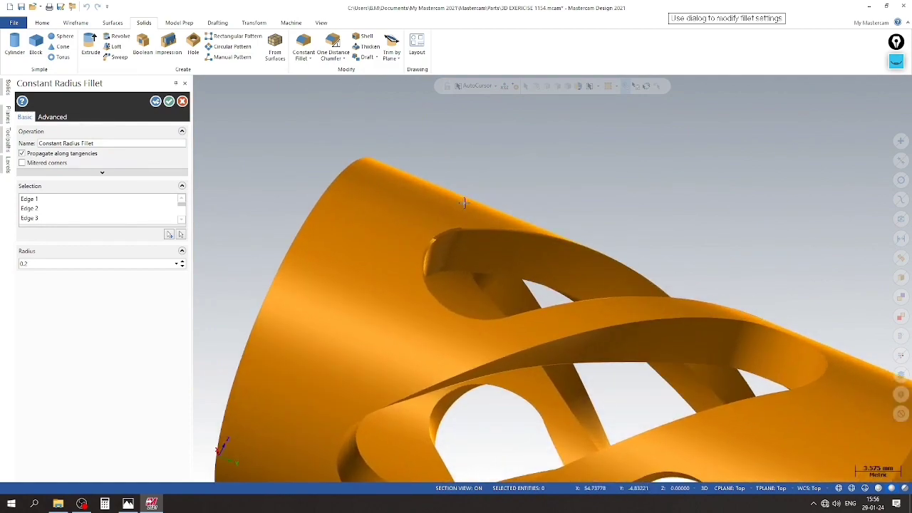
scroll(463, 203, up, 6)
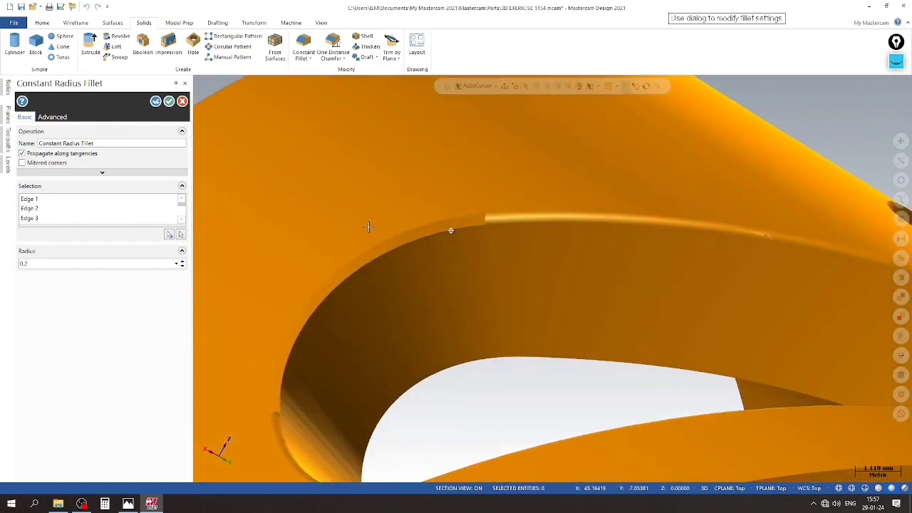
scroll(441, 250, down, 3)
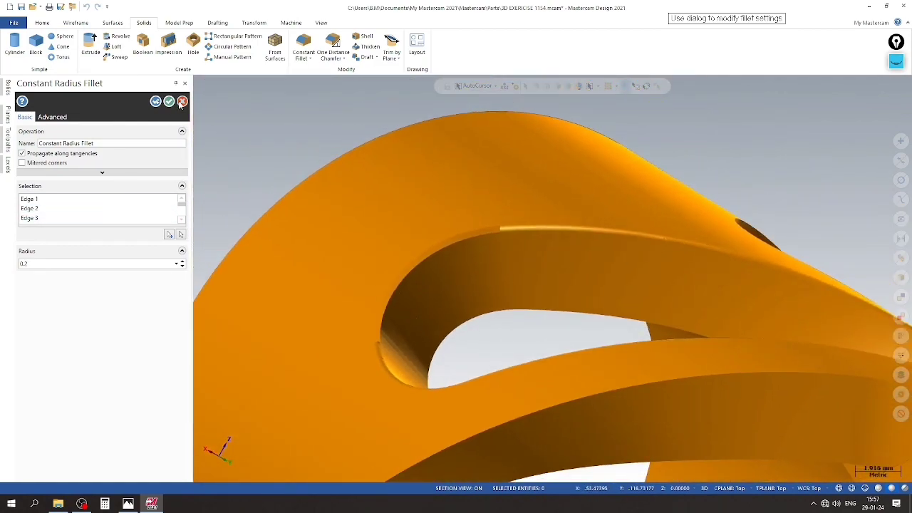
click(182, 102)
Return the tube to the isometric view
middle_drag(283, 121, 516, 191)
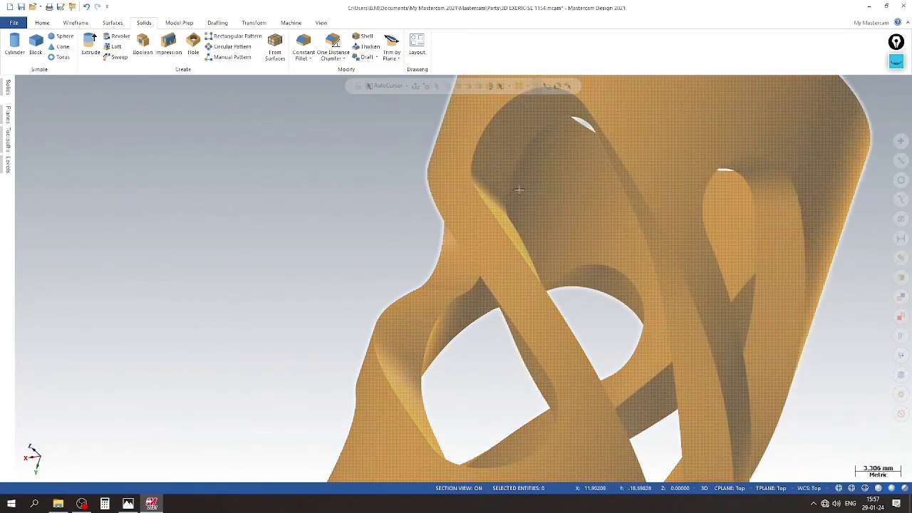
right_click(224, 154)
click(267, 238)
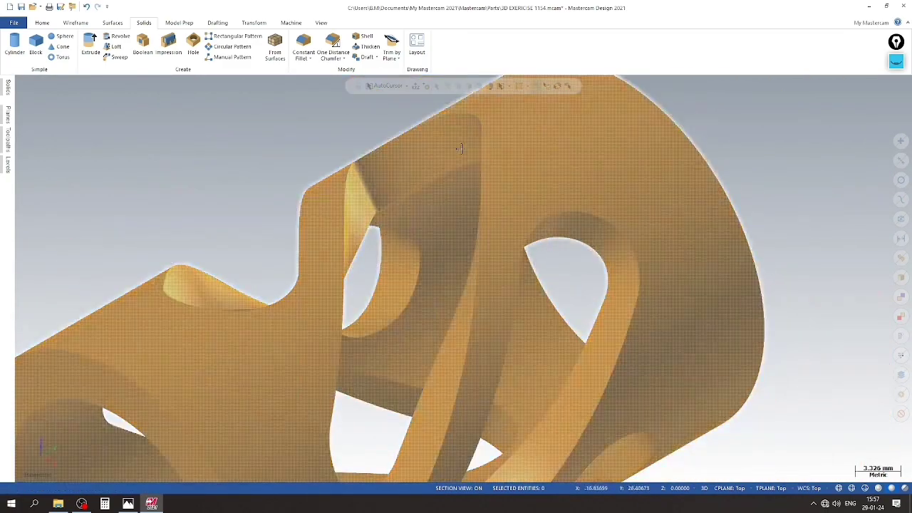
scroll(456, 152, down, 3)
scroll(210, 259, down, 2)
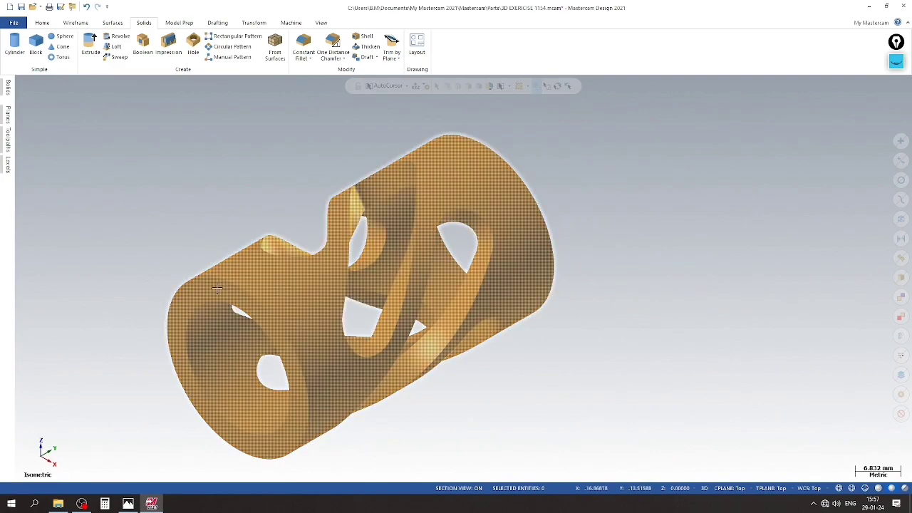
scroll(269, 401, up, 2)
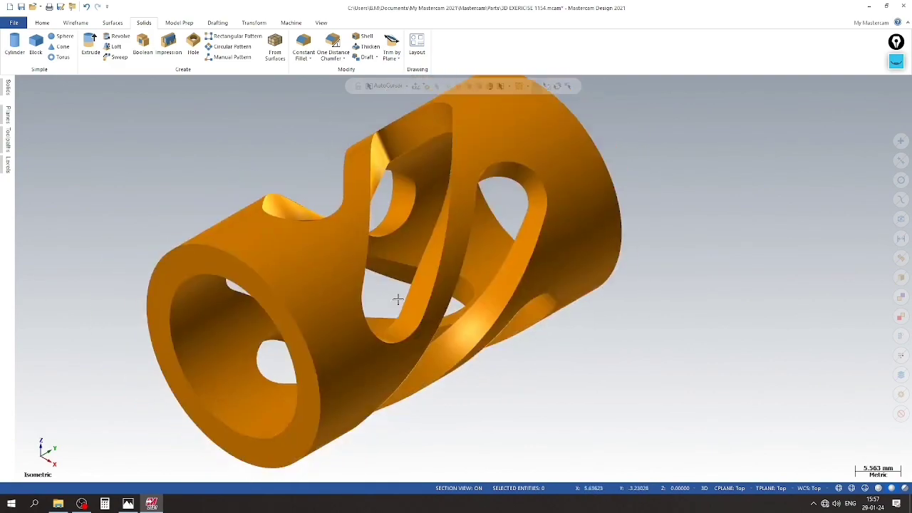
Switch to the Photos app to check the fillet callouts on the 1154 exercise drawing
click(127, 504)
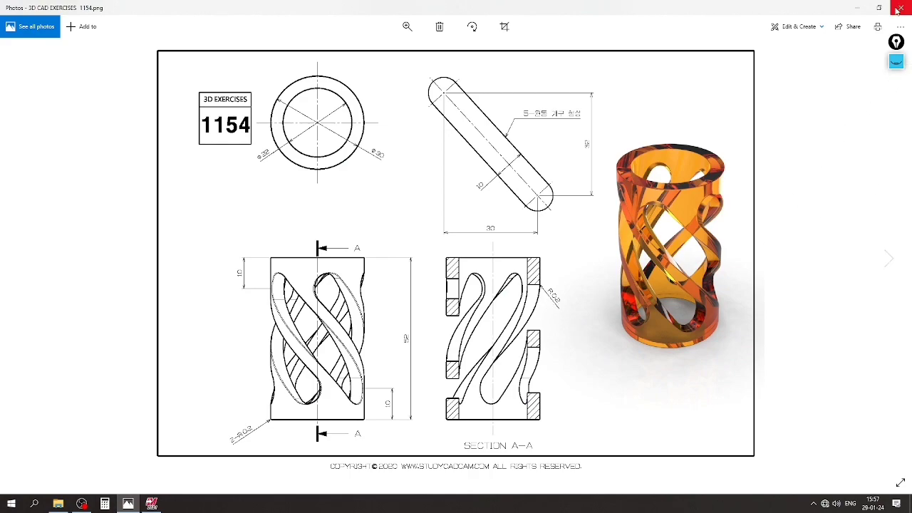
right_click(646, 146)
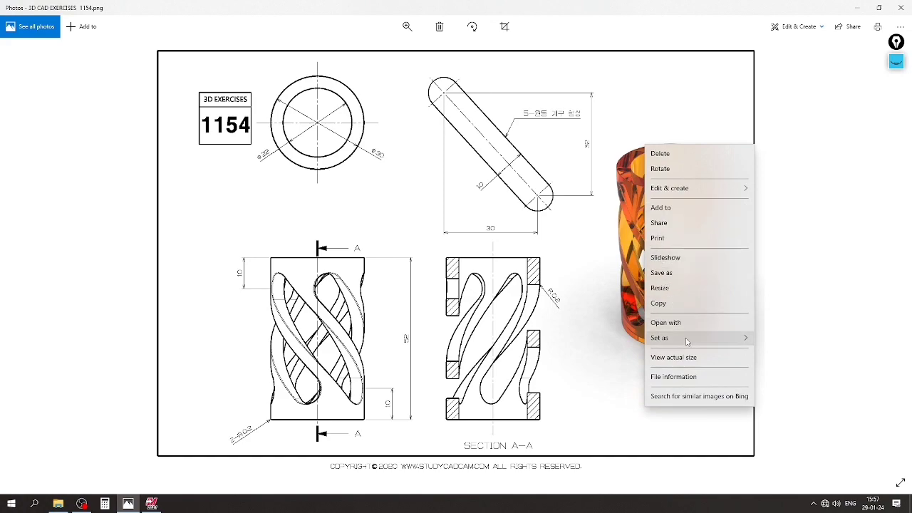
click(587, 275)
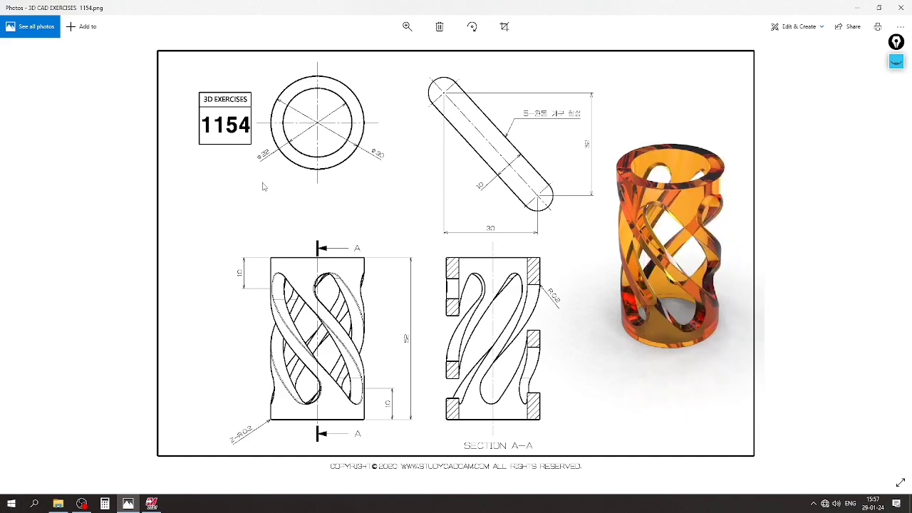